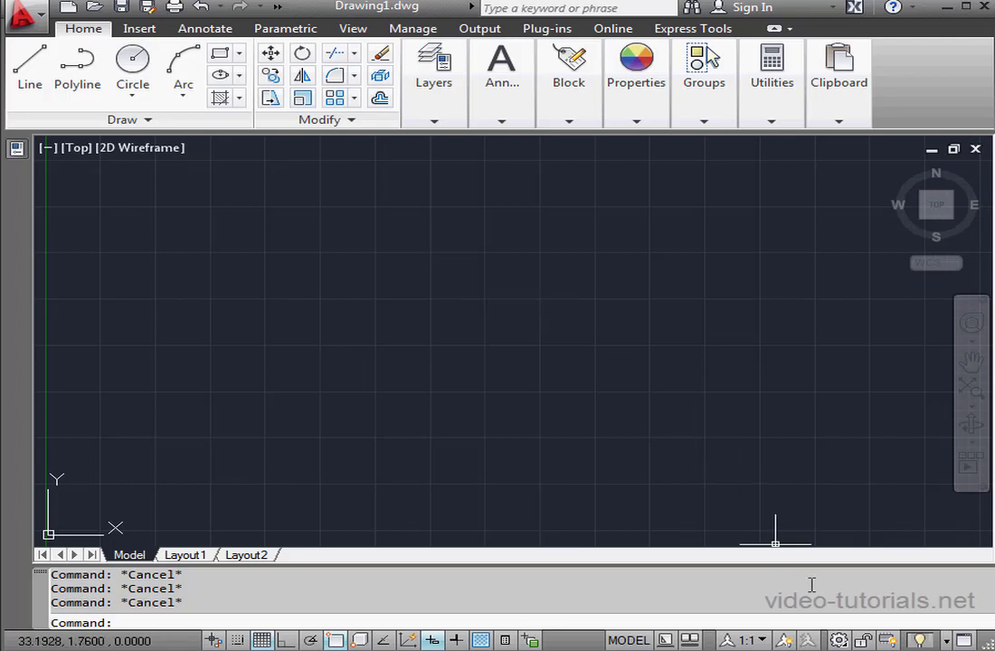
Switch AutoCAD to the 3D Modeling workspace and drag a ribbon panel into a new position
left_click(840, 641)
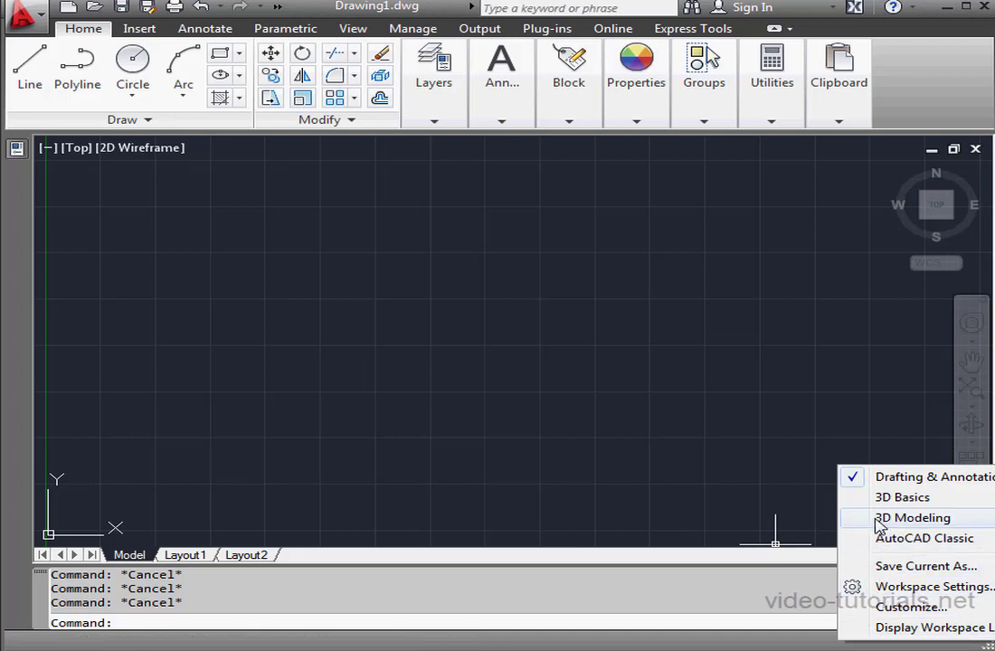
left_click(912, 518)
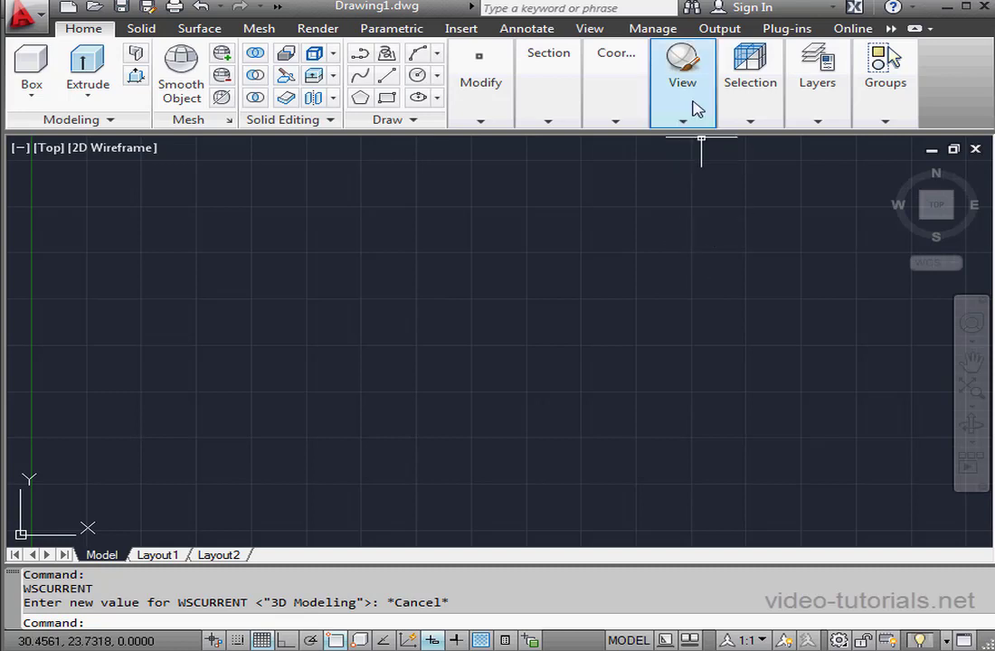
left_click_drag(650, 102, 484, 99)
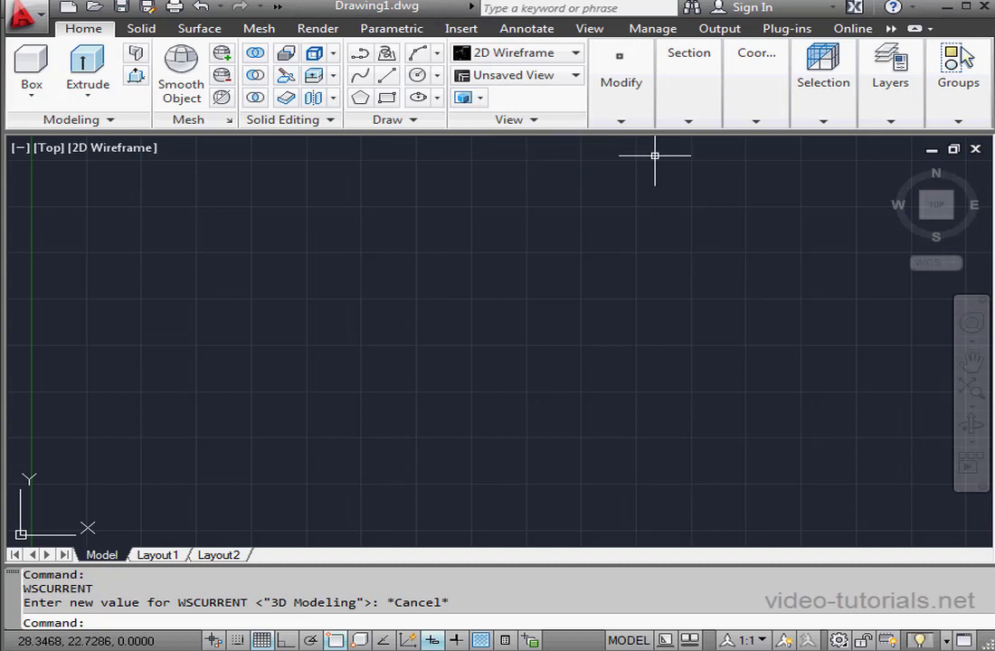
Hide the Groups and Section panels from the ribbon
right_click(628, 105)
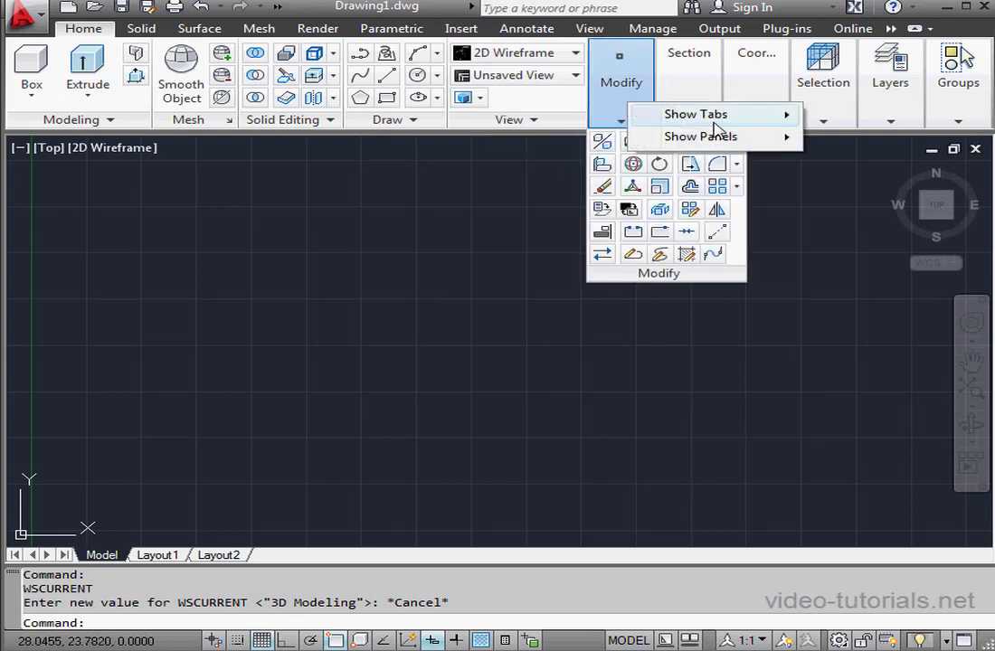
mouse_move(734, 138)
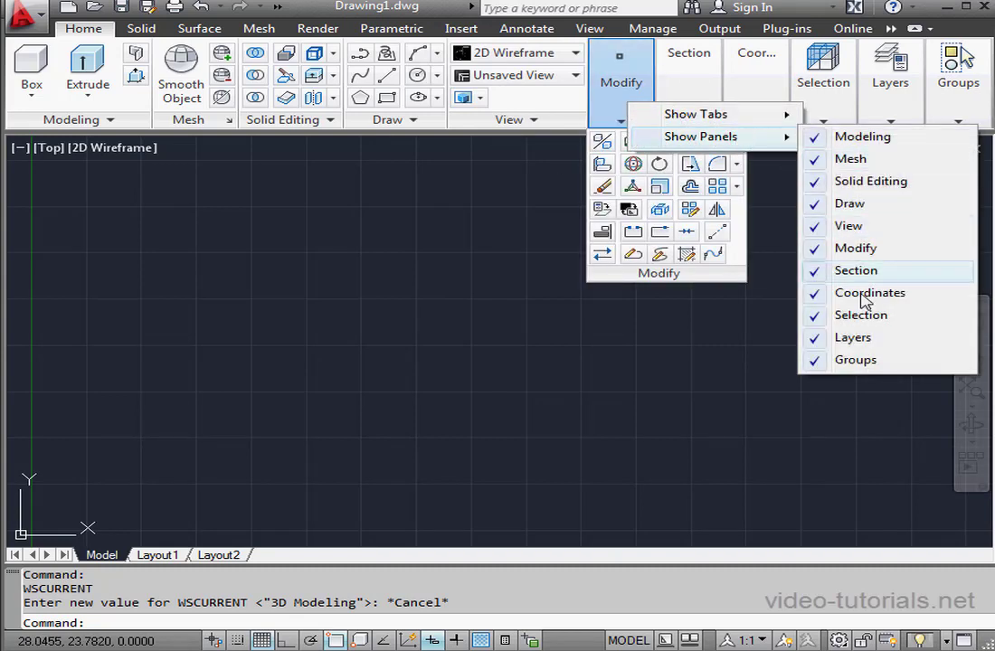
left_click(861, 362)
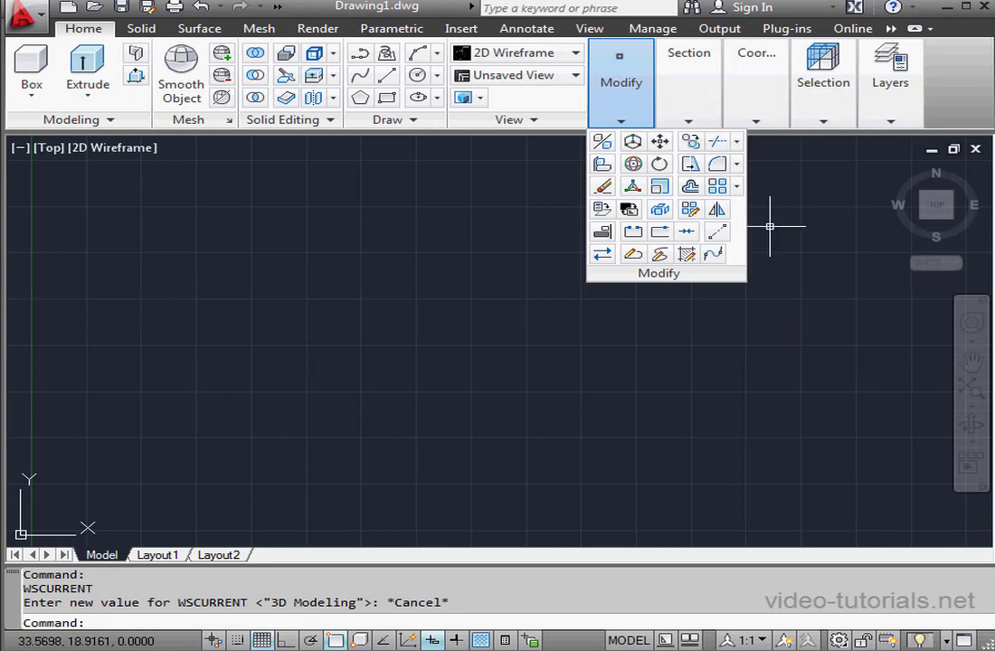
right_click(695, 105)
mouse_move(775, 147)
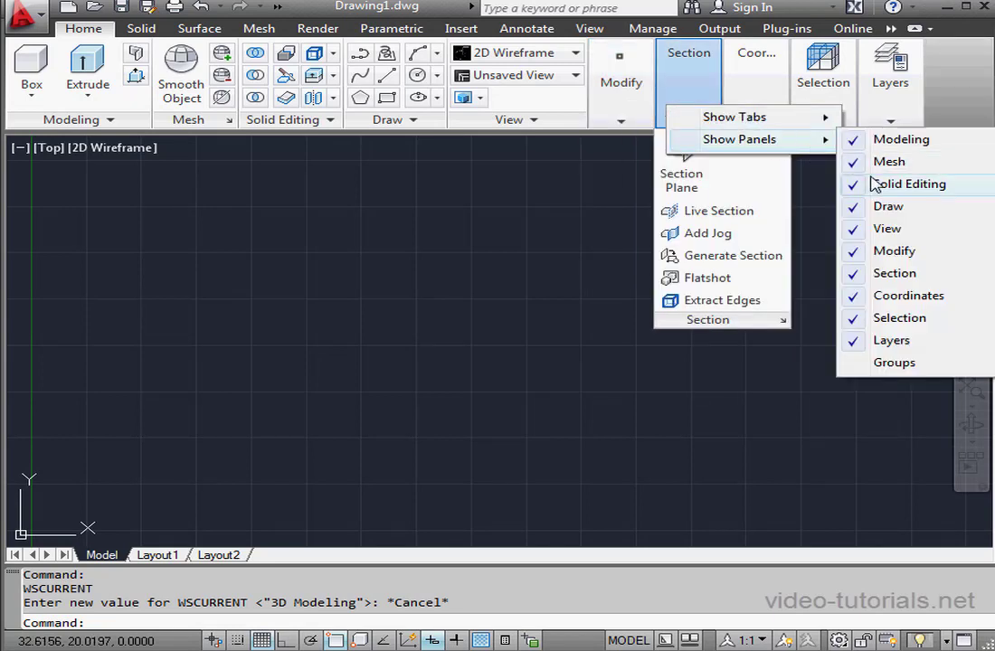
left_click(896, 273)
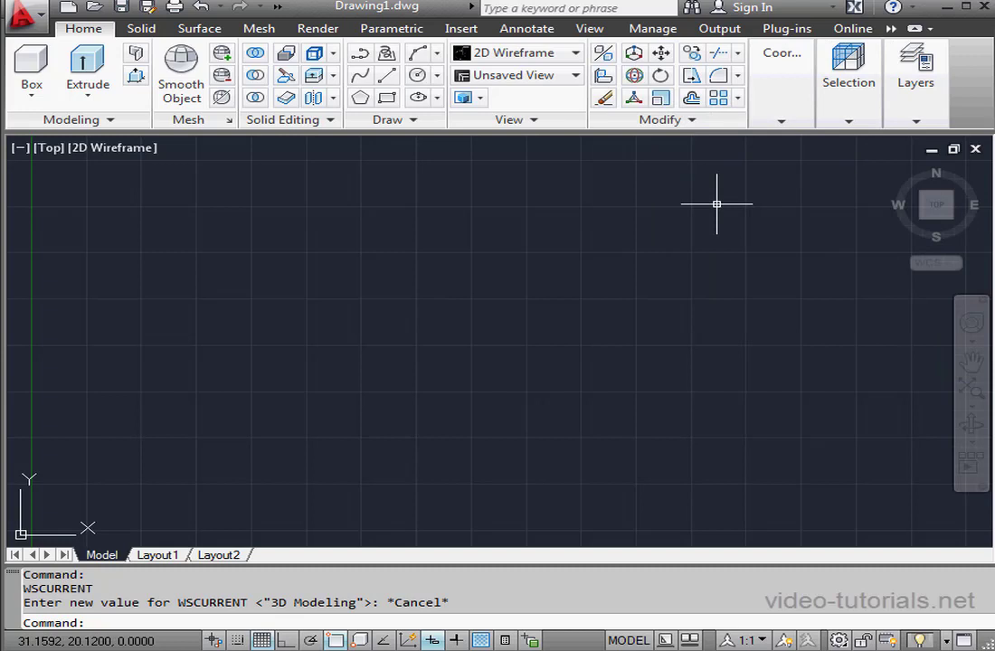
Close the Properties palette and reopen it docked with Ctrl+1
left_click(592, 29)
left_click(786, 99)
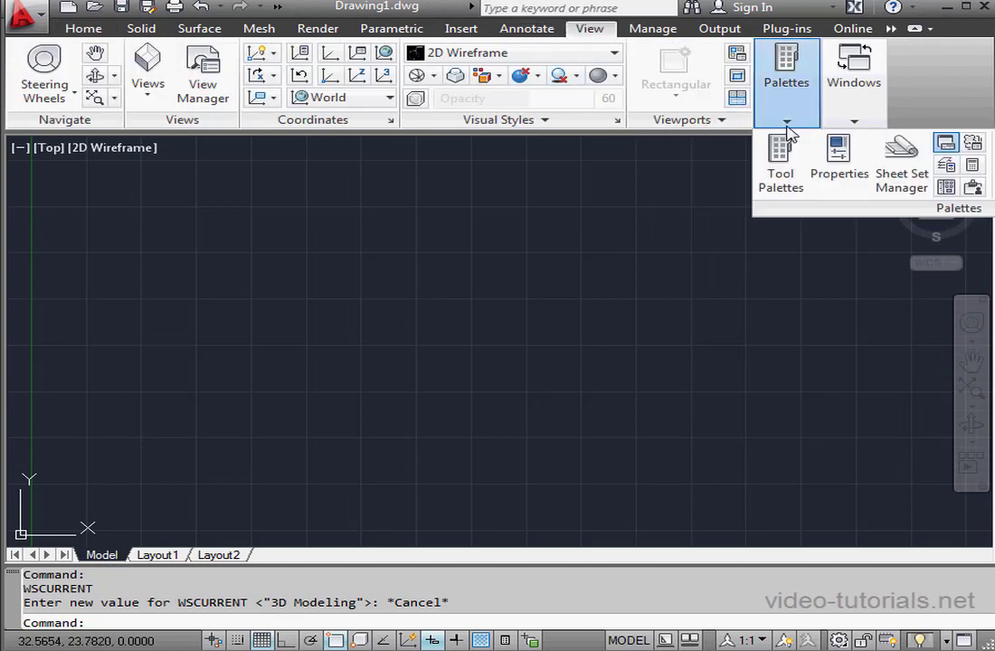
left_click(839, 156)
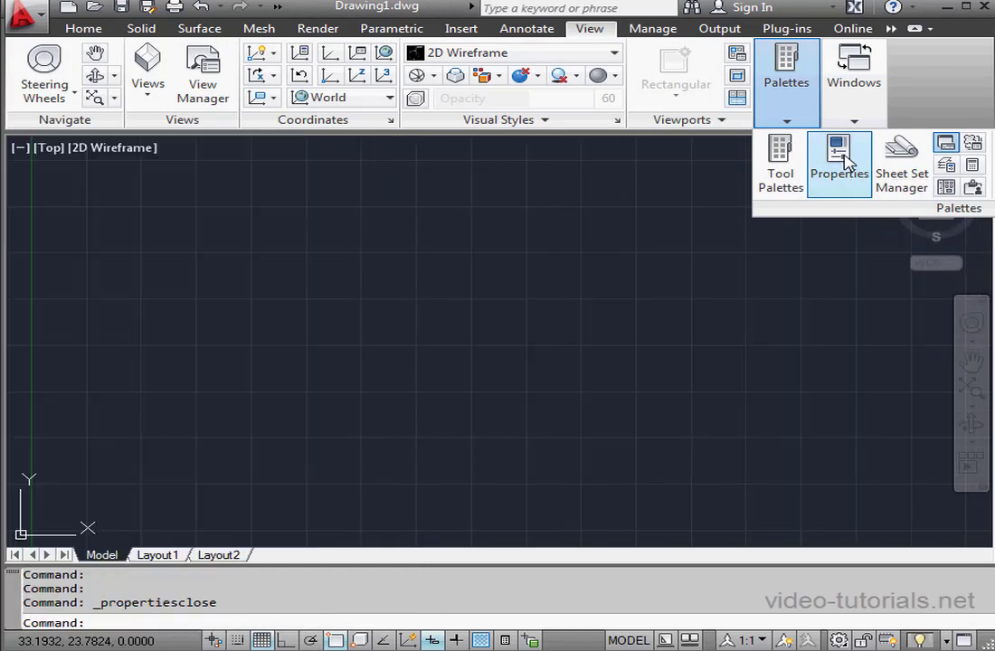
key("ctrl+1")
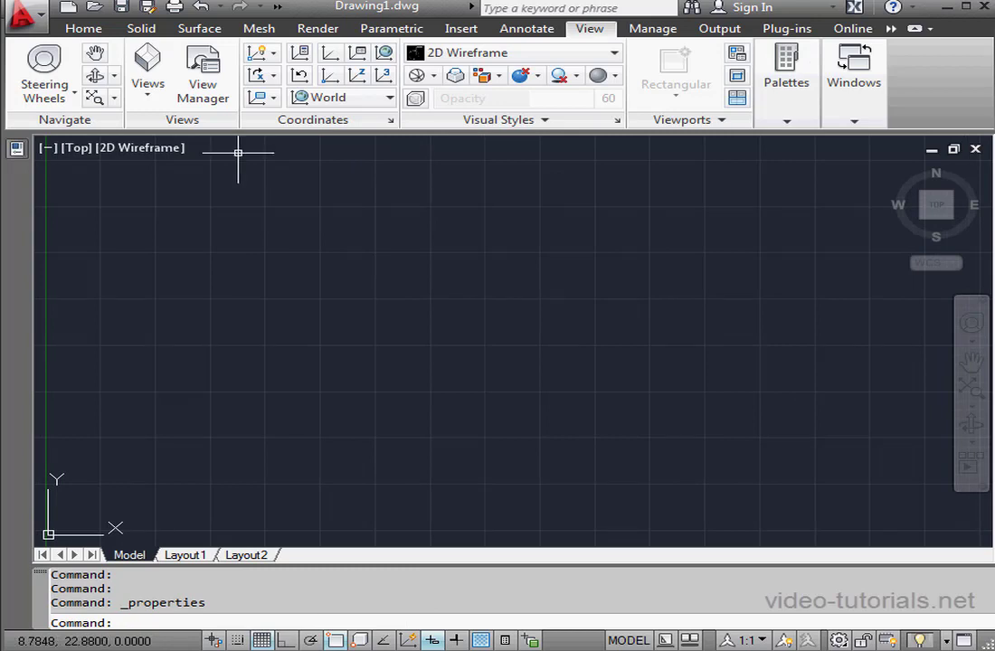
Draw a box solid near the lower left with a 5 by 6 base and height 7
left_click(84, 29)
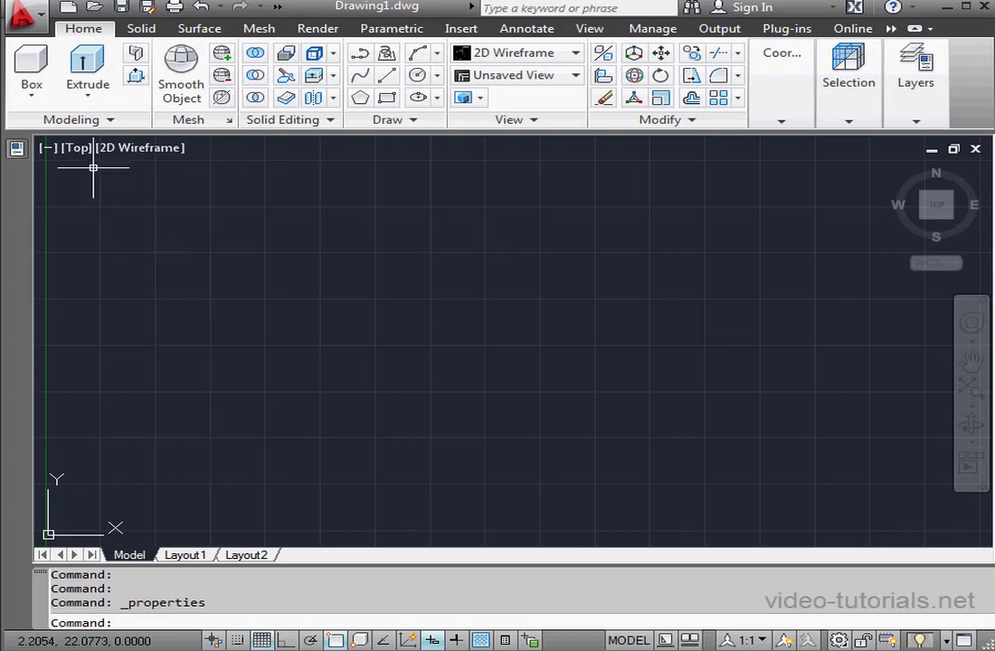
left_click(32, 91)
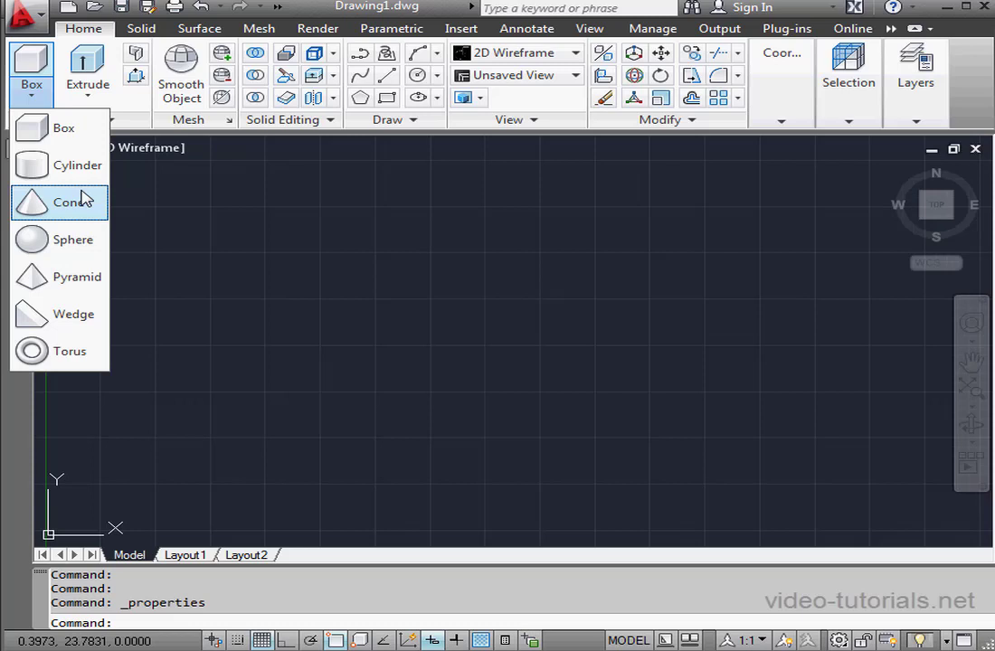
left_click(77, 137)
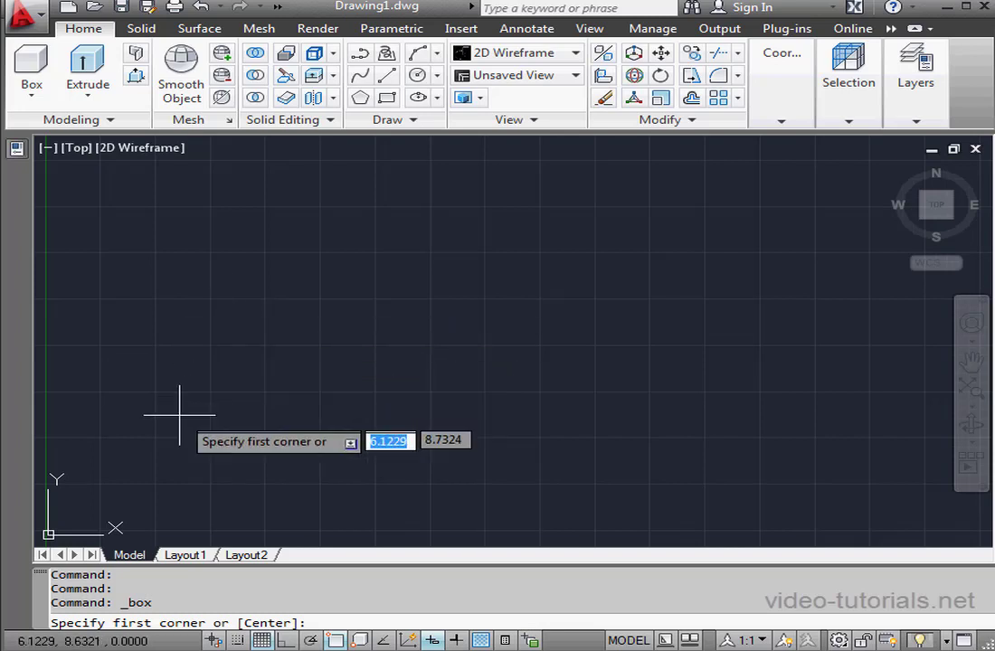
left_click(157, 438)
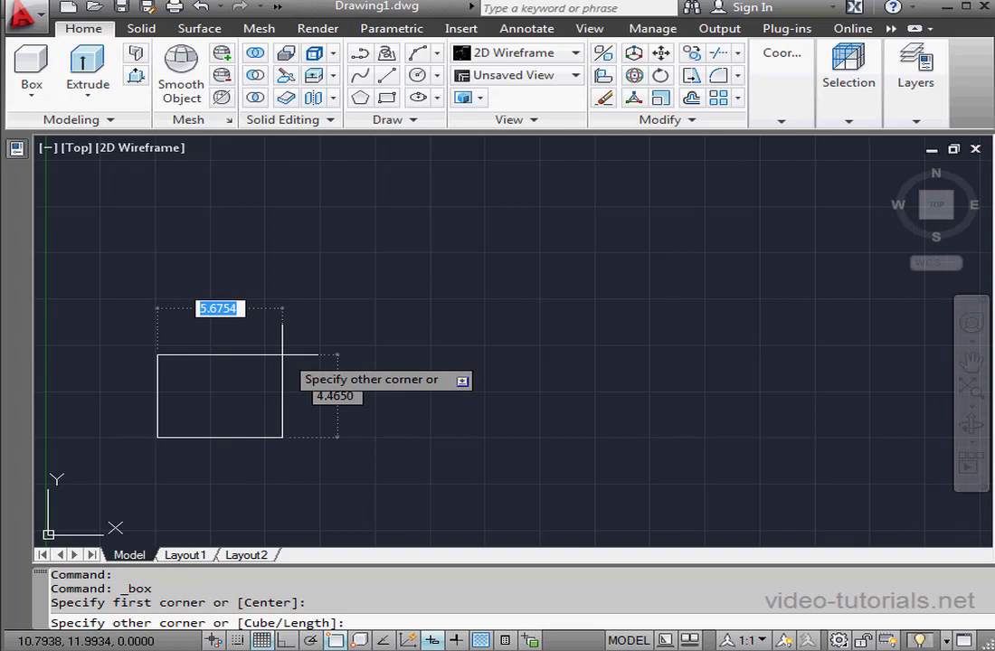
type("5")
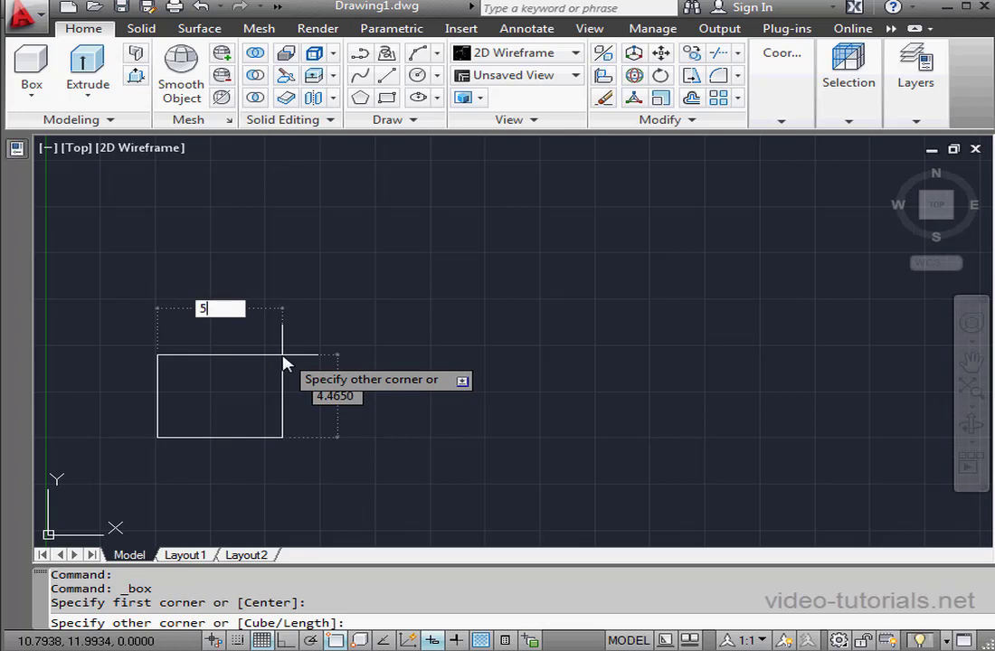
key("Tab")
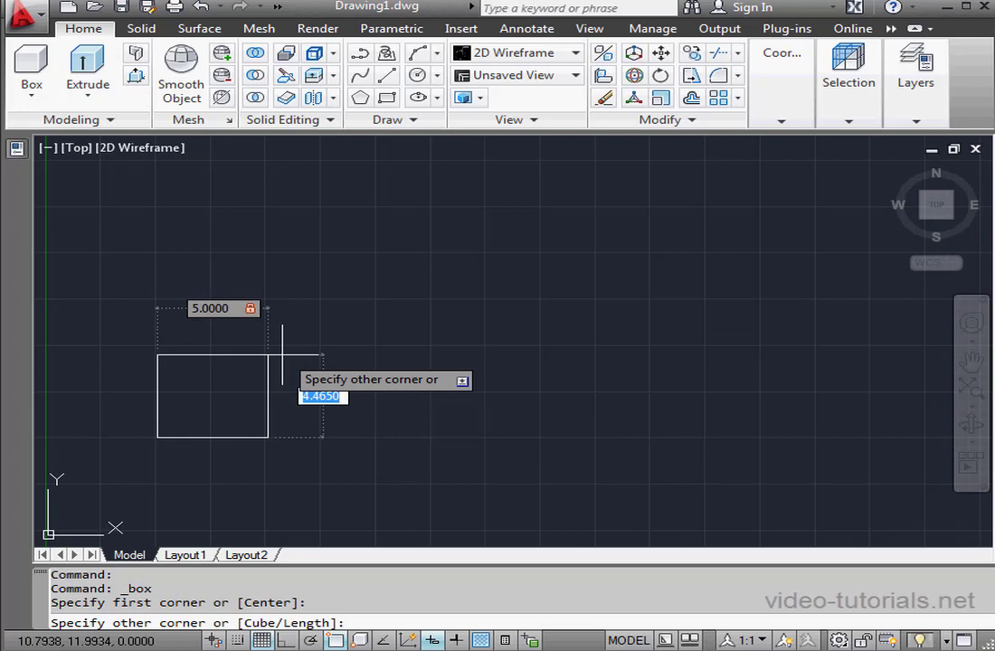
type("6")
key("Return")
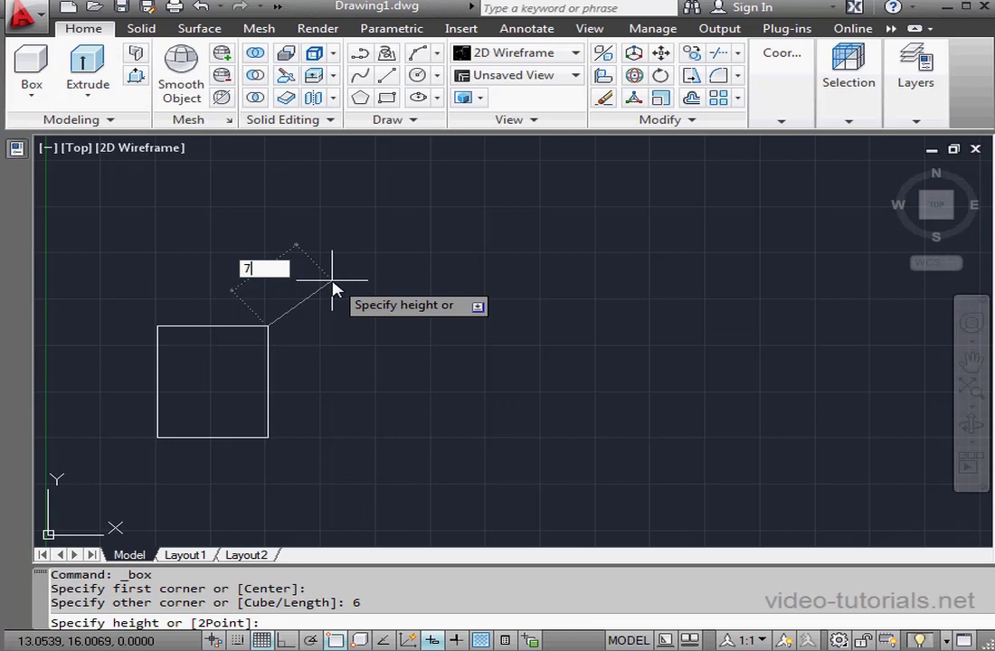
key("Return")
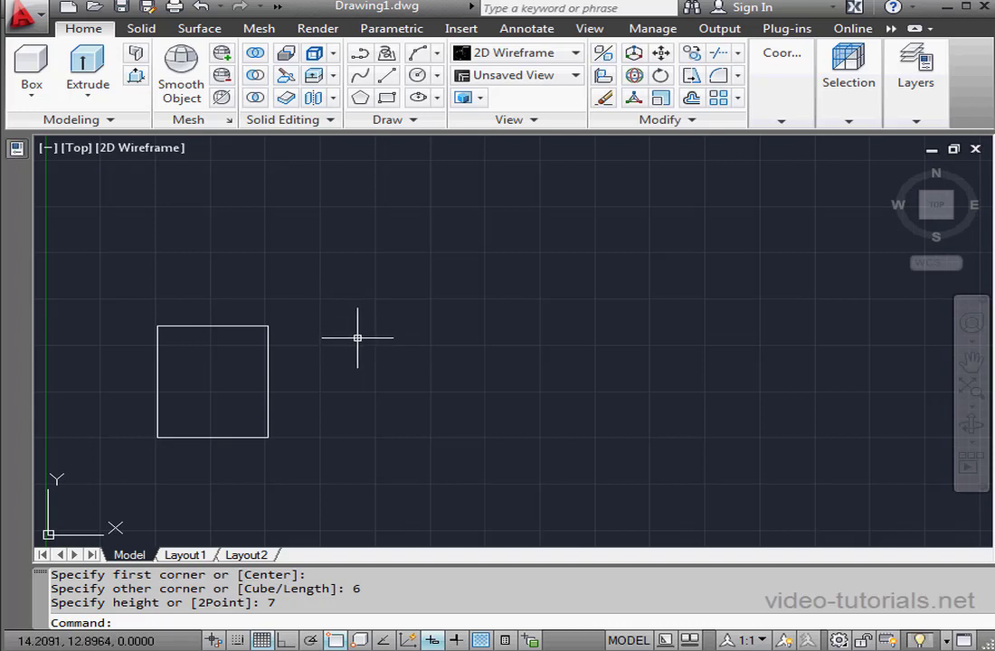
Orbit the box, then view it in the SW Isometric, Top and SE Isometric presets
middle_click_drag(357, 342, 467, 275, "shift")
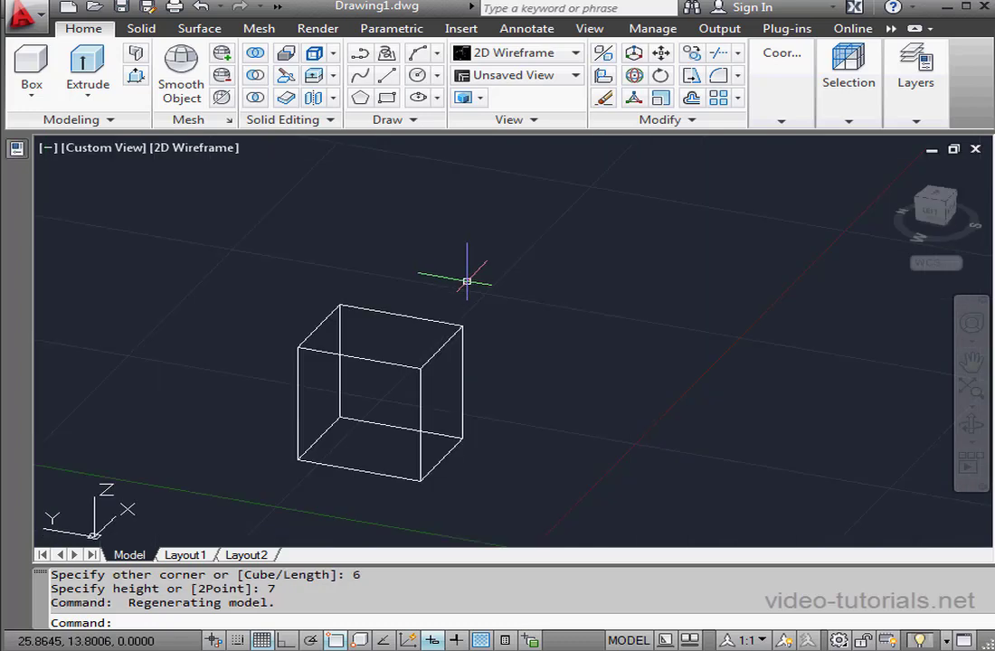
mouse_move(406, 413)
middle_mouse_down("shift")
mouse_move(407, 393)
mouse_move(326, 360)
mouse_move(438, 401)
mouse_move(483, 396)
mouse_move(437, 393)
mouse_move(398, 408)
middle_mouse_up("shift")
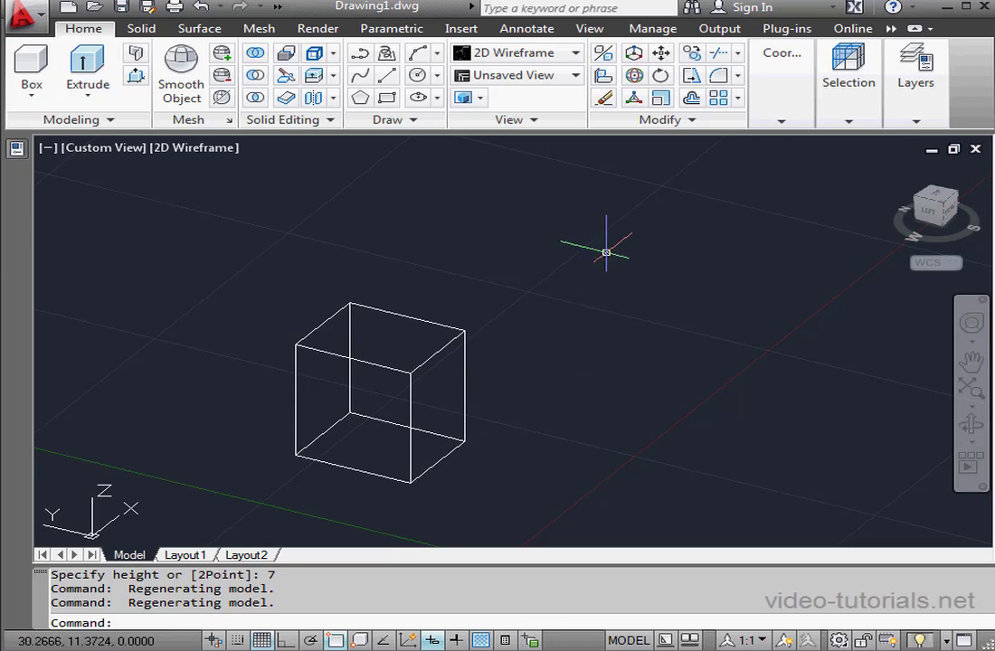
left_click(576, 76)
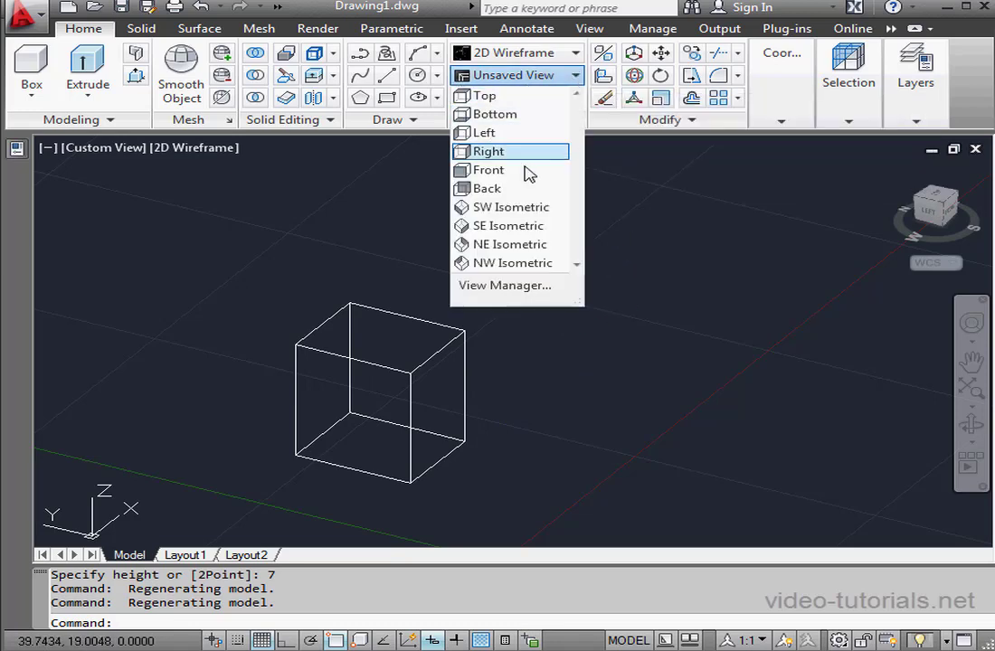
left_click(527, 209)
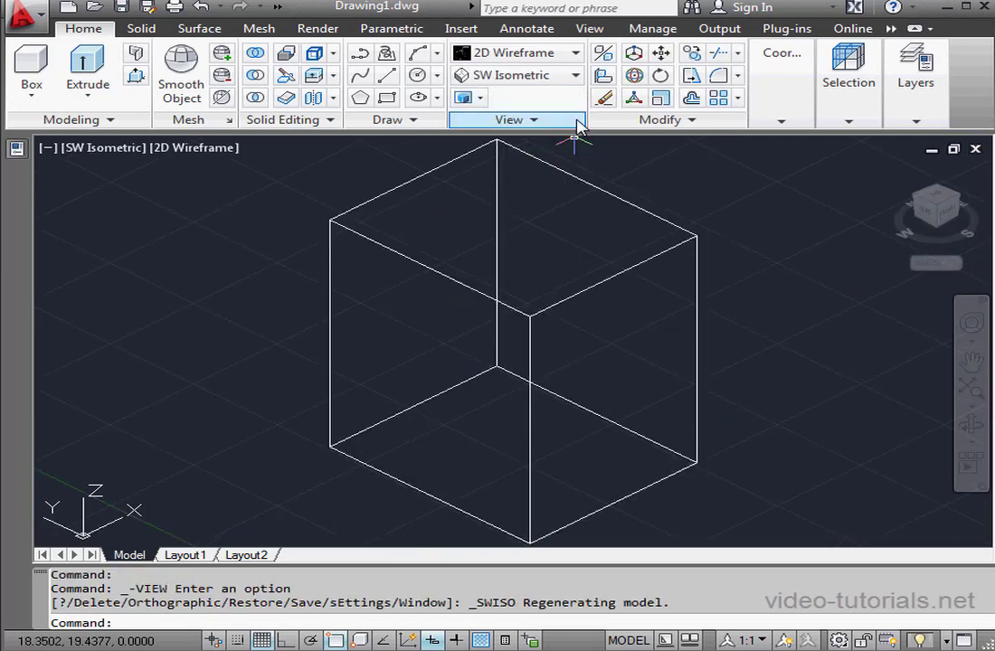
left_click(576, 76)
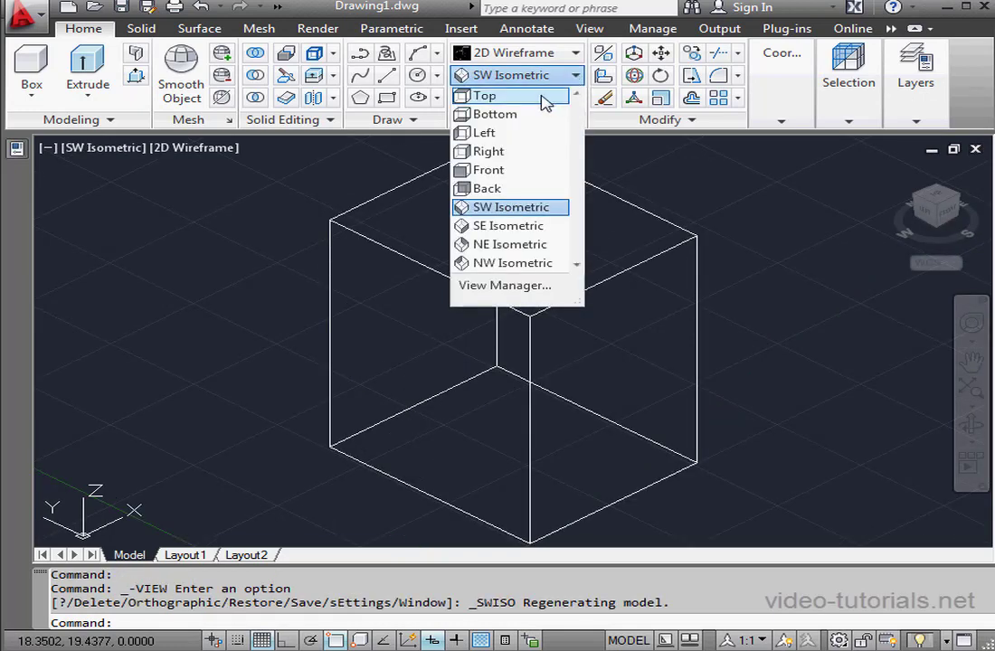
left_click(545, 96)
left_click(575, 76)
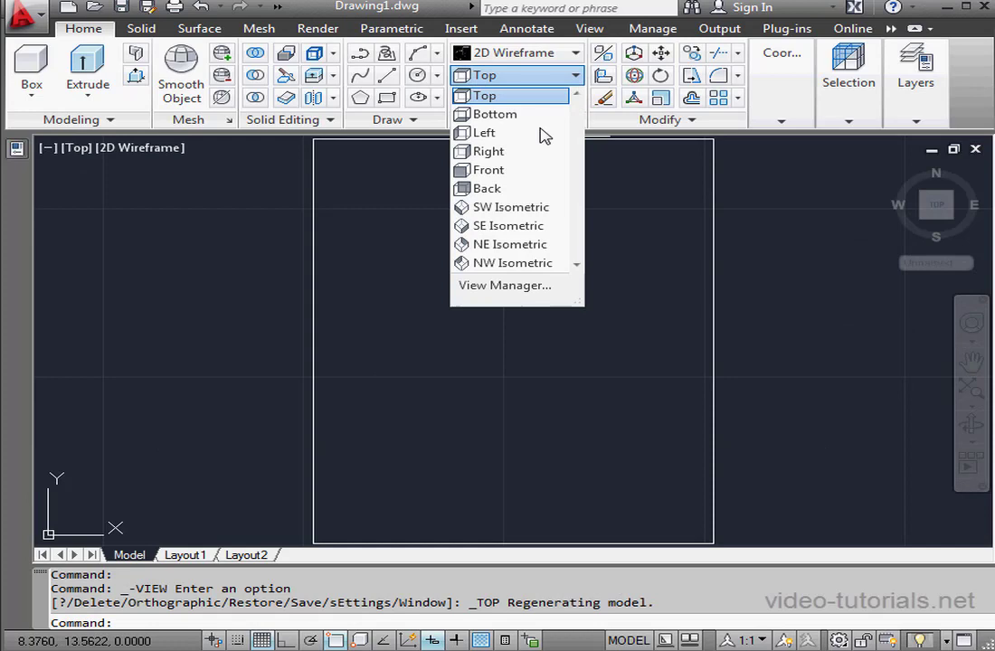
left_click(533, 228)
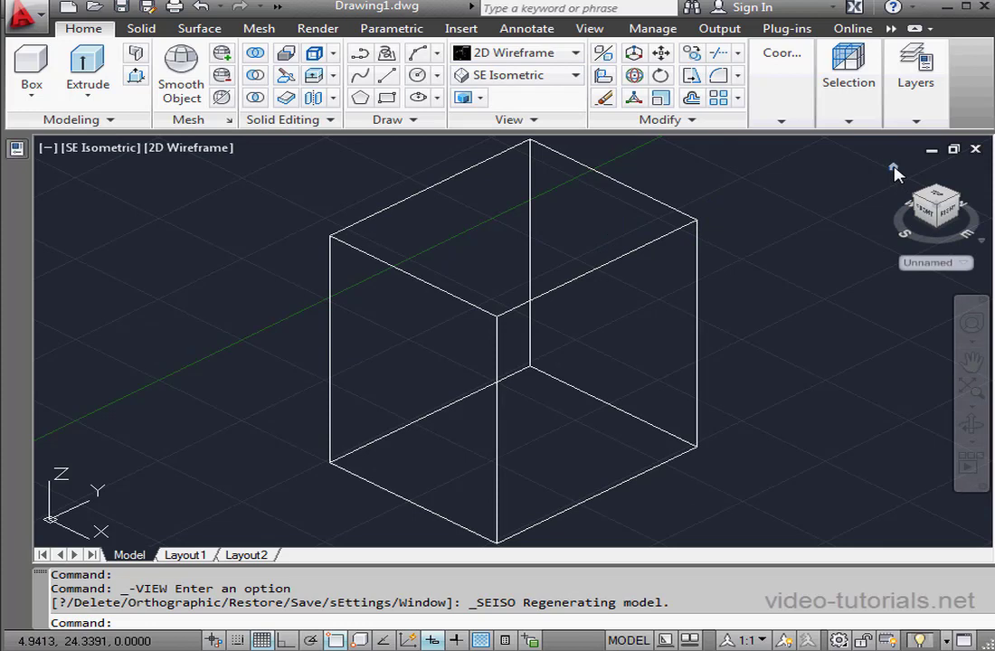
Use the ViewCube to view the box from the top, then return to SW isometric
left_click(893, 169)
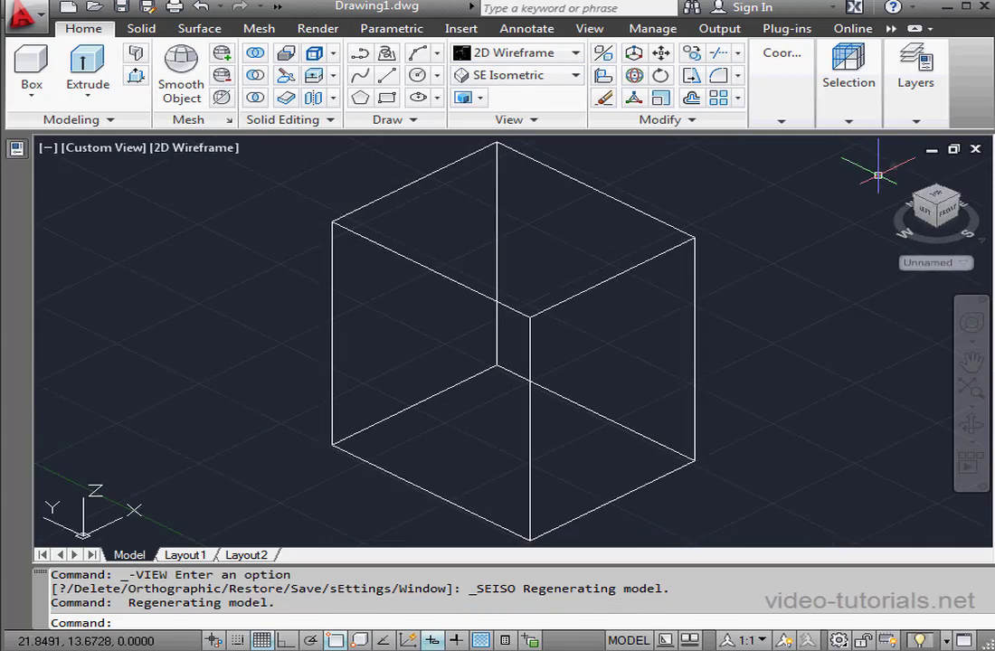
left_click(937, 208)
left_click(925, 218)
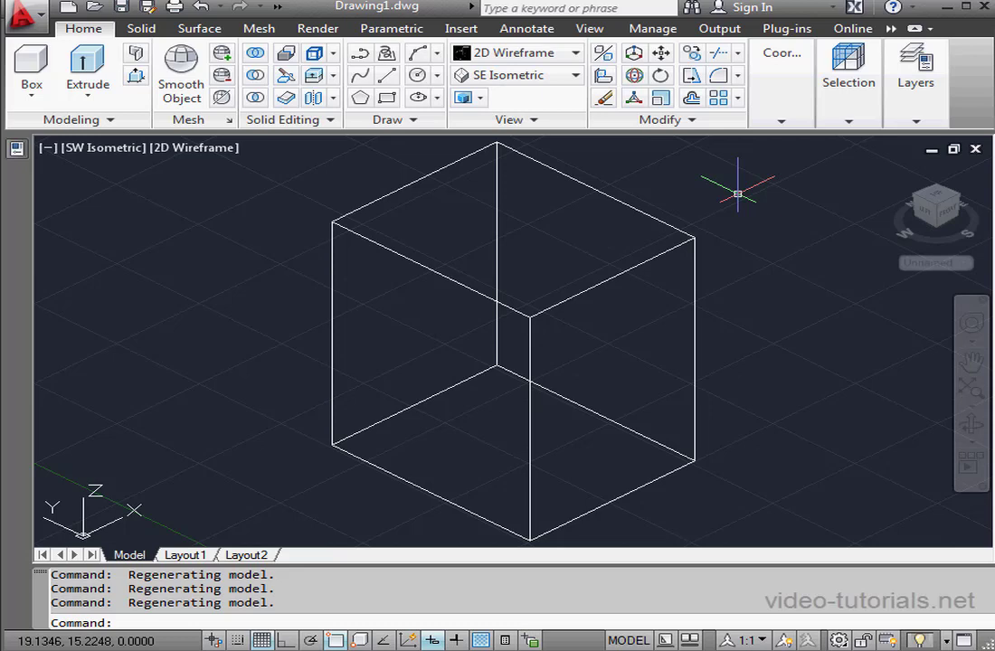
Preview the cube in the Realistic visual style, then revert to 2D Wireframe
left_click(578, 60)
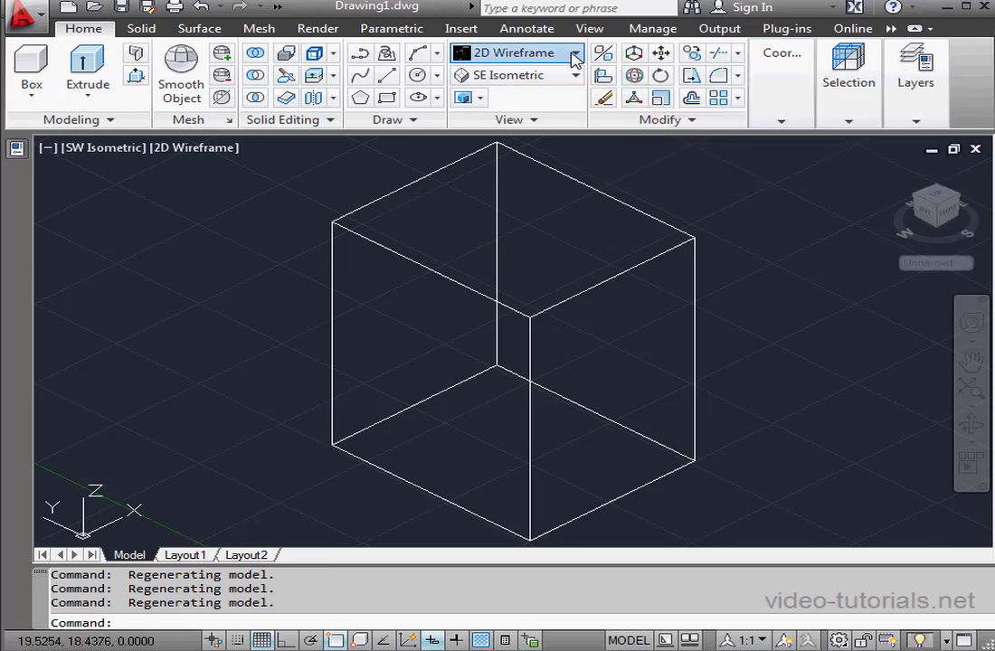
left_click(575, 53)
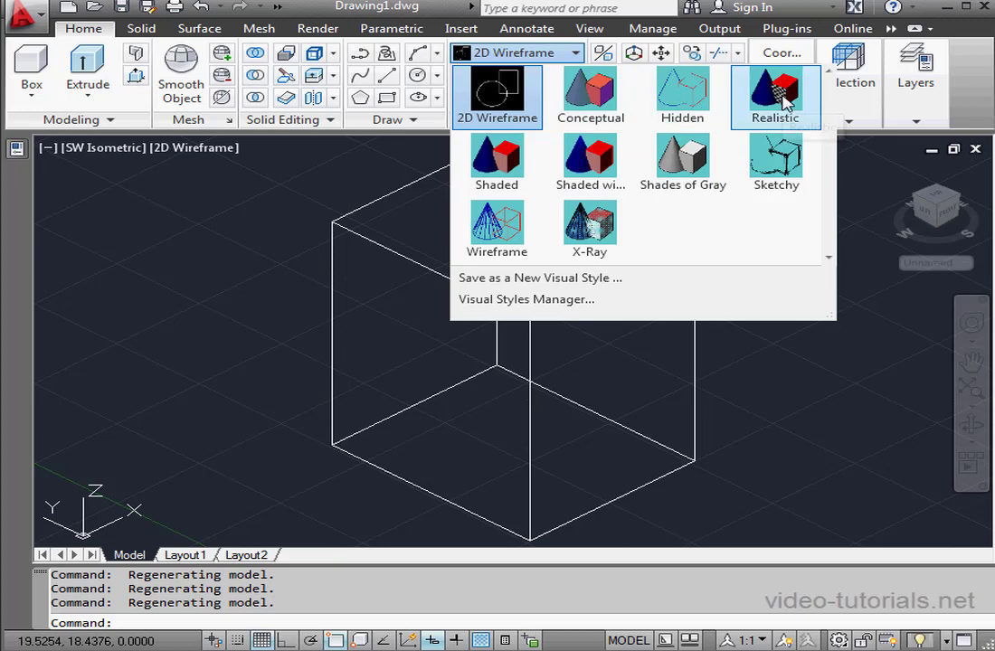
left_click(576, 57)
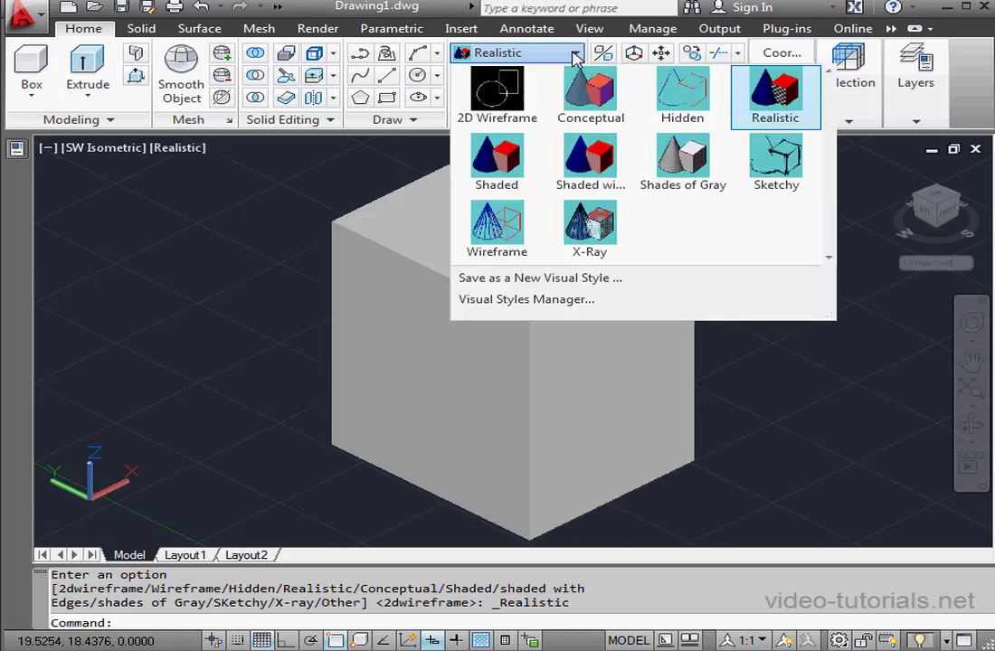
left_click(503, 92)
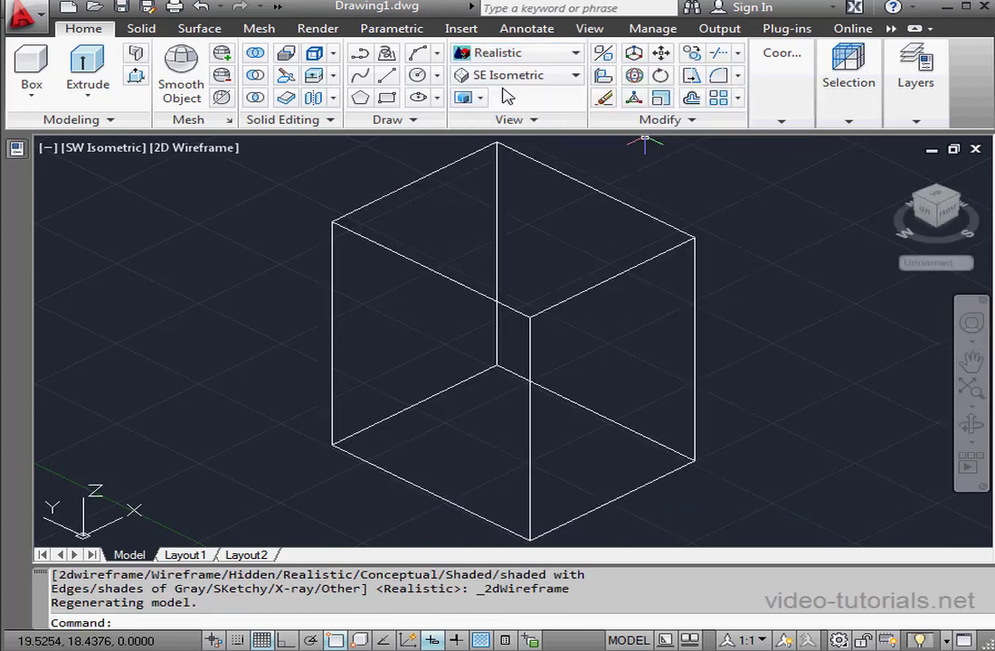
Pan and zoom out so the cube sits toward the upper left
middle_click_drag(679, 340, 540, 322)
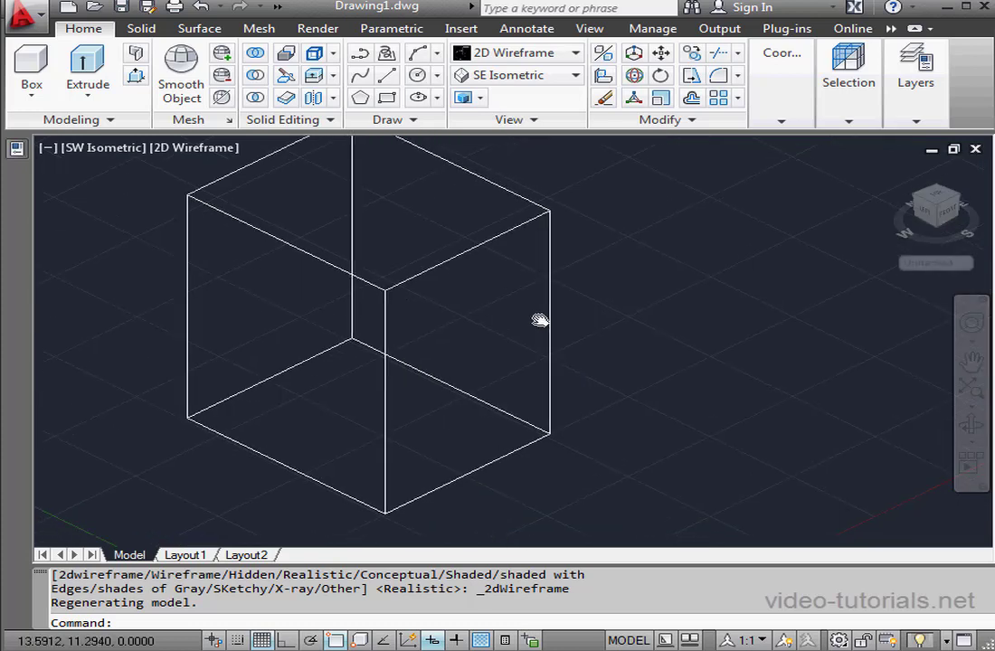
scroll(480, 328, "down", 3)
mouse_move(480, 329)
middle_mouse_down()
mouse_move(497, 339)
mouse_move(287, 292)
middle_mouse_up()
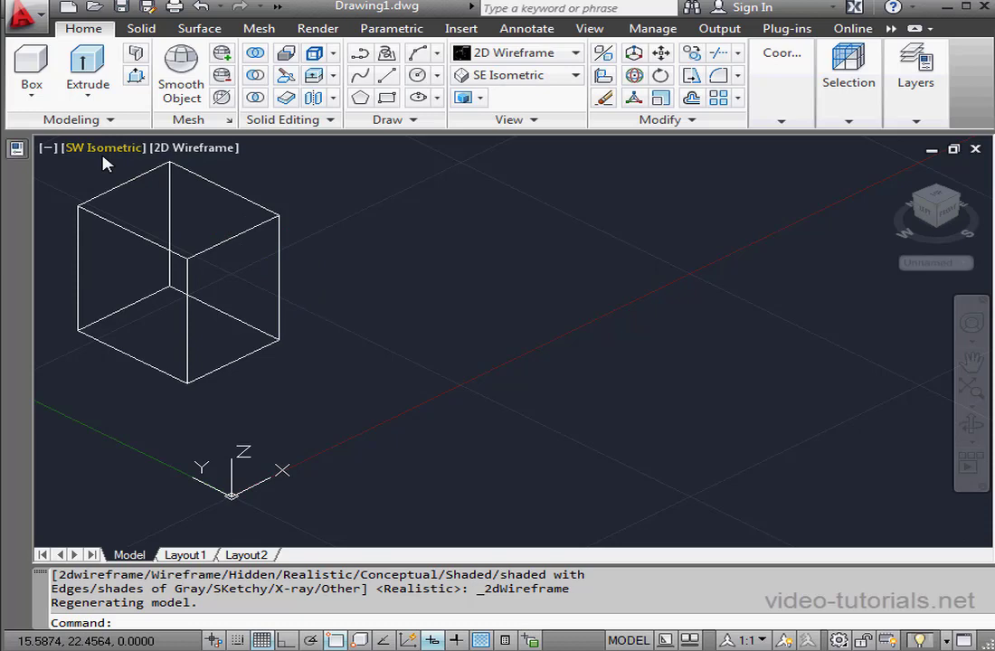
Draw a cylinder with radius 3 and height 2 to the right of the cube
left_click(34, 98)
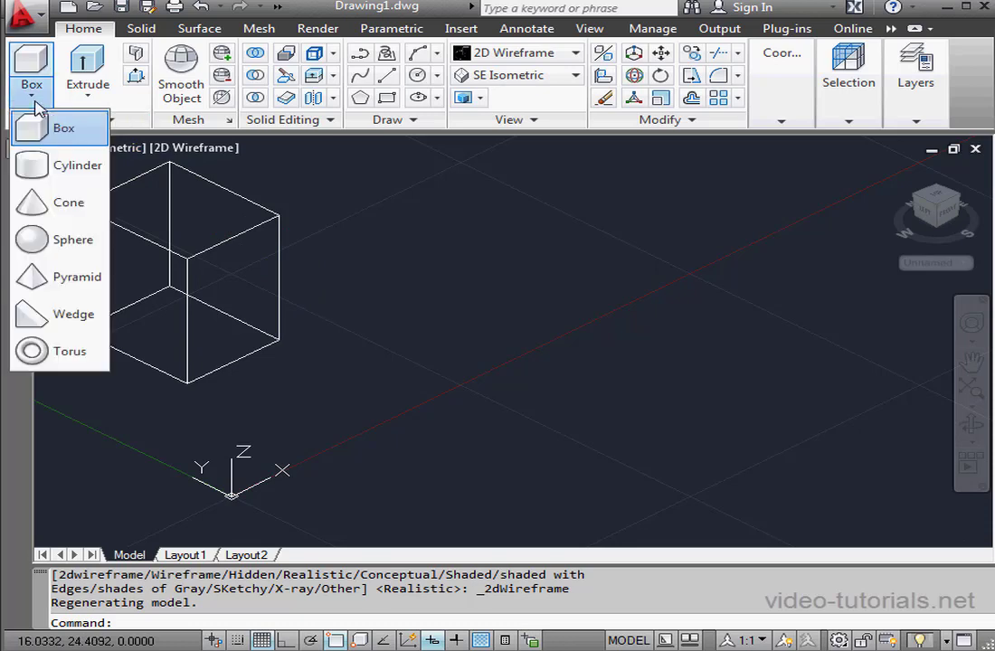
left_click(65, 165)
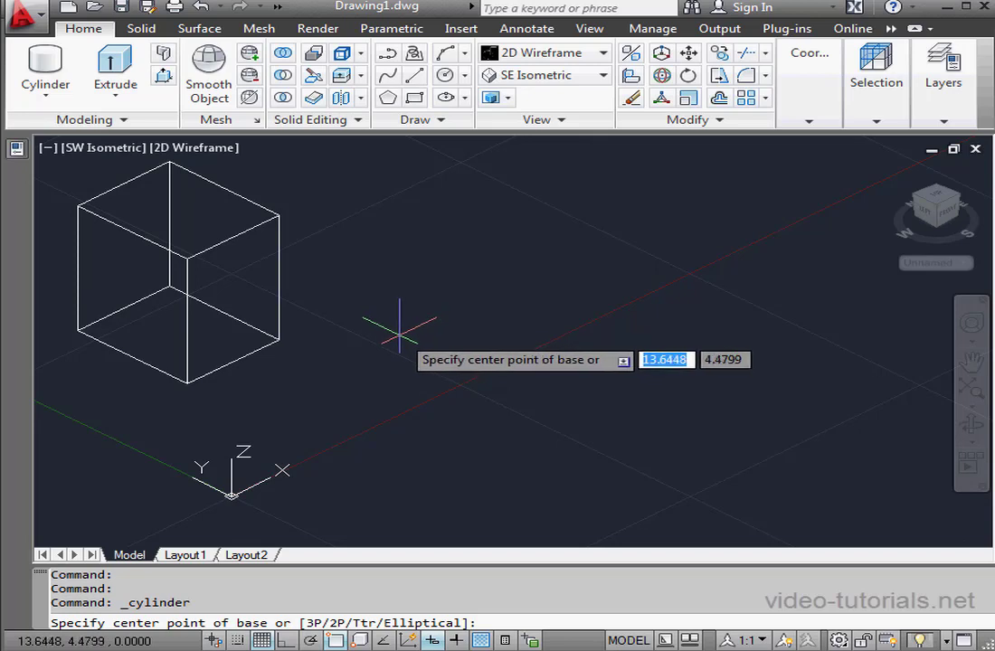
left_click(399, 334)
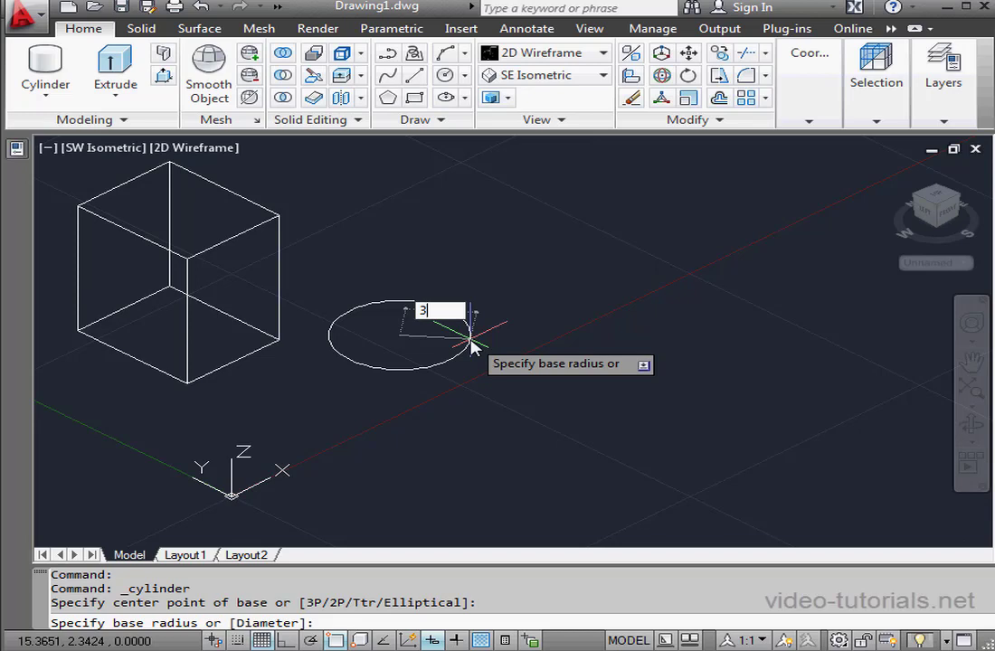
type("3")
key("Return")
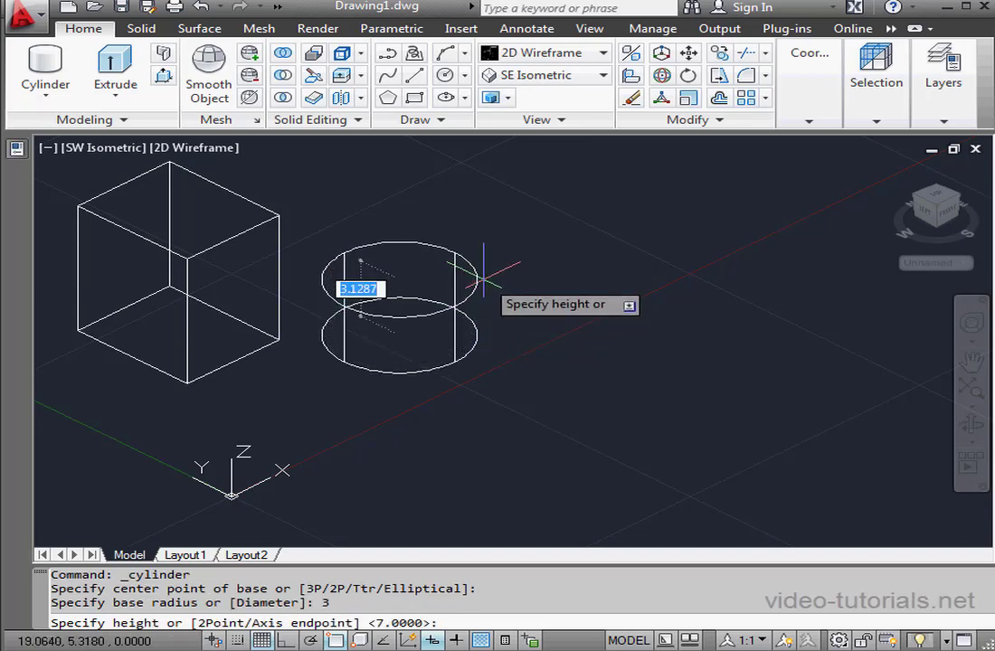
type("2")
key("Return")
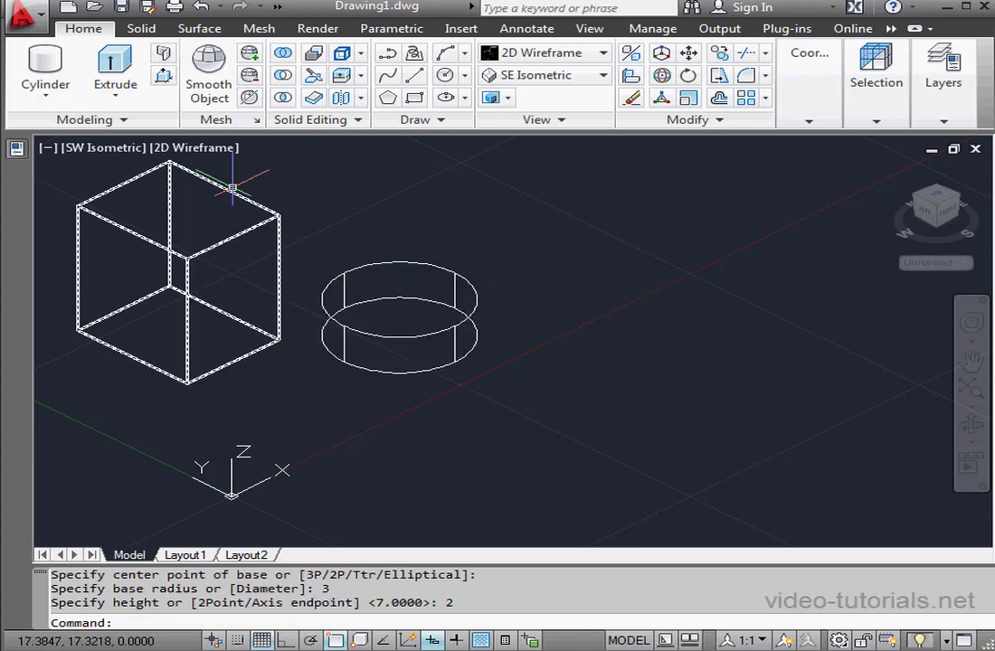
Draw a cone with base radius 3 and height 7 below the cylinder, then pan aside
left_click(50, 99)
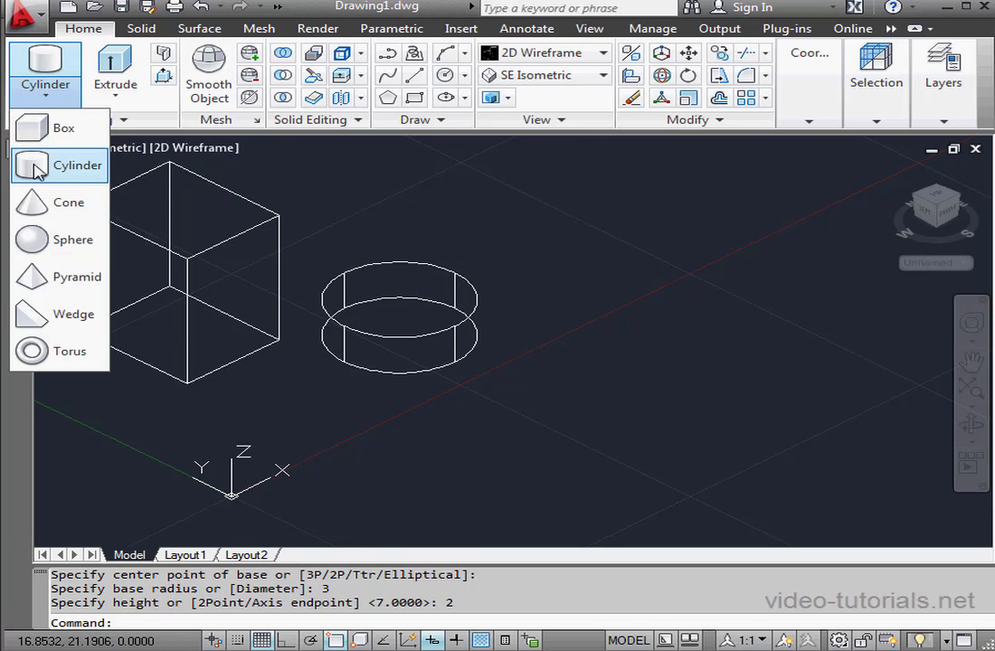
left_click(41, 198)
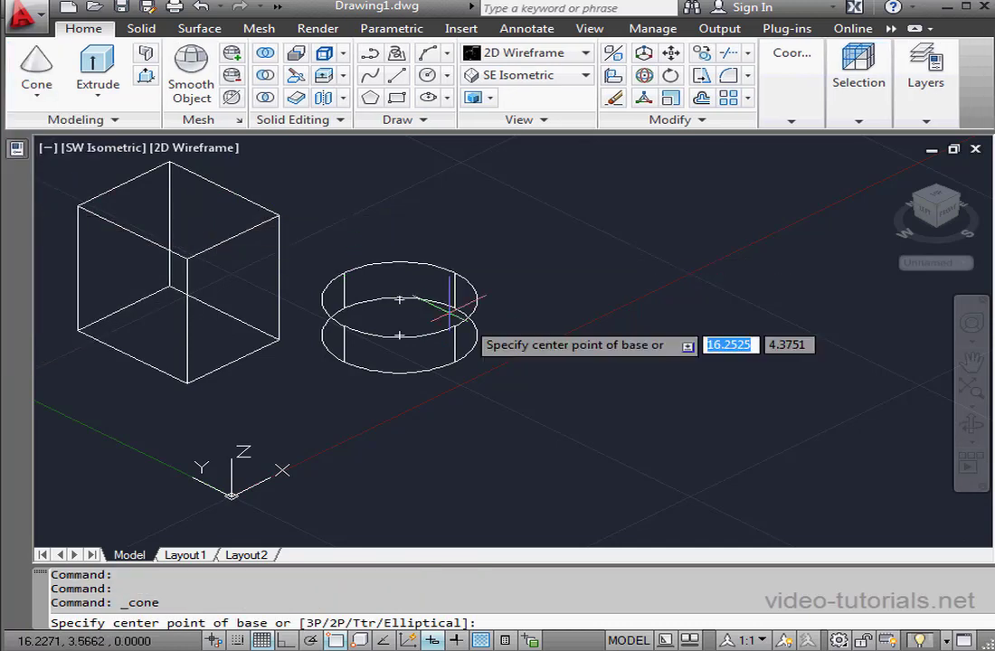
left_click(572, 444)
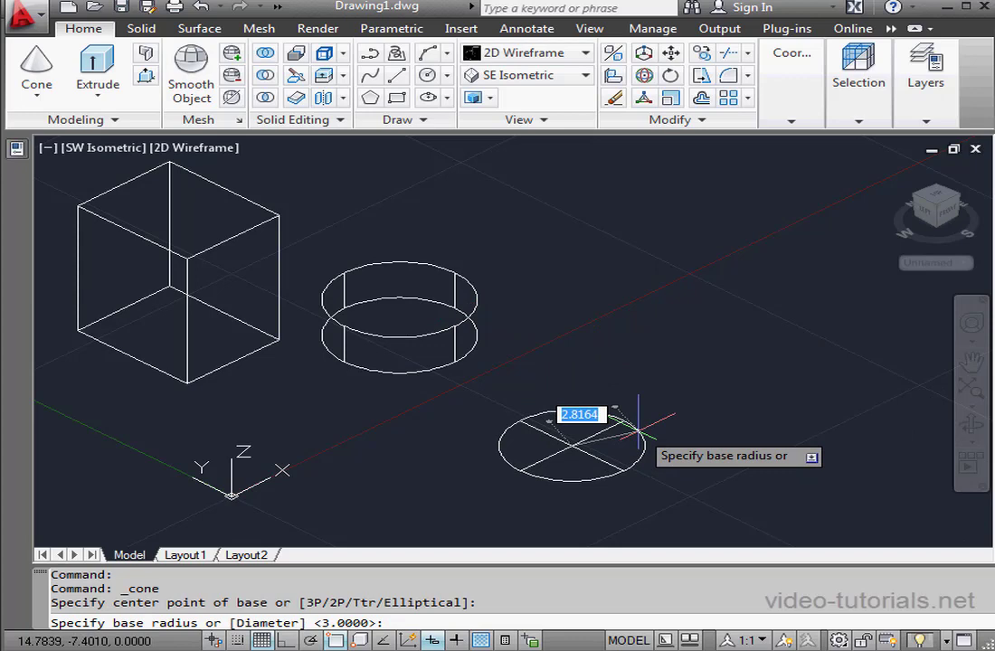
key("Return")
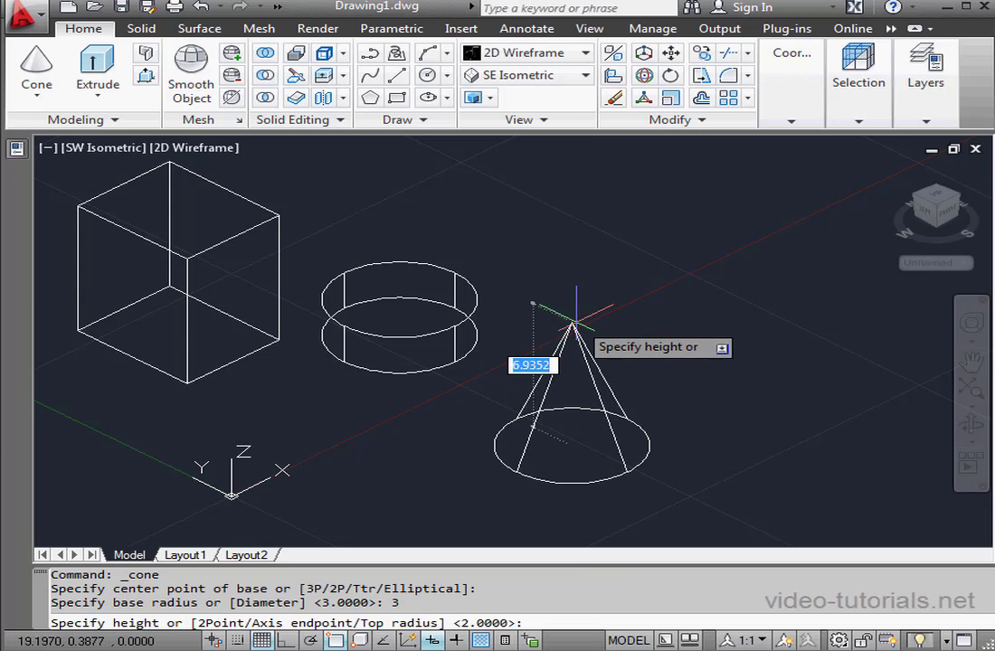
type("7")
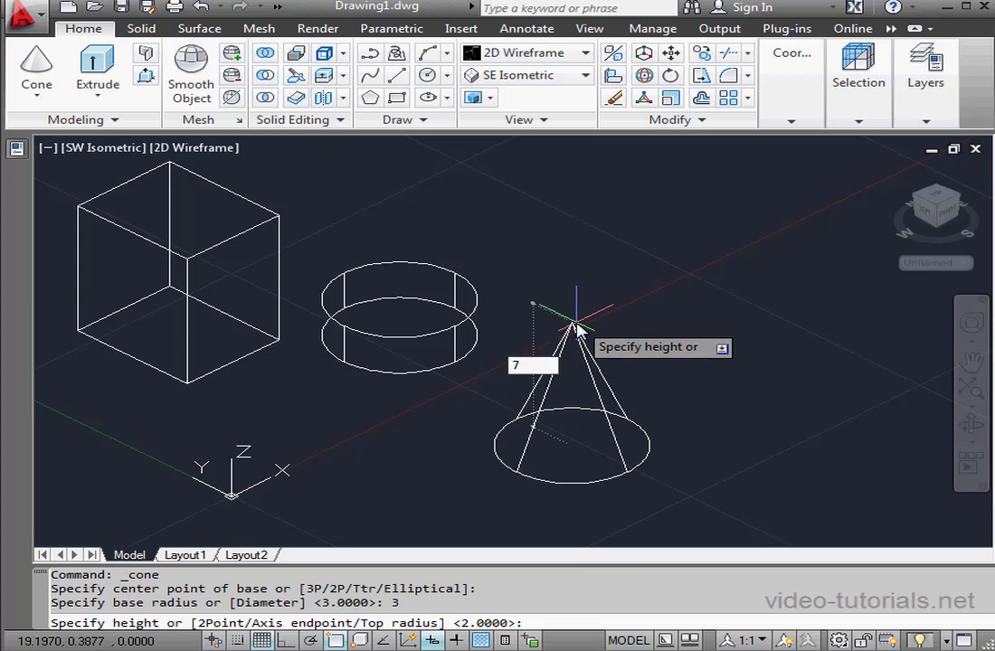
key("Return")
mouse_move(718, 394)
middle_mouse_down()
mouse_move(453, 362)
mouse_move(370, 365)
middle_mouse_up()
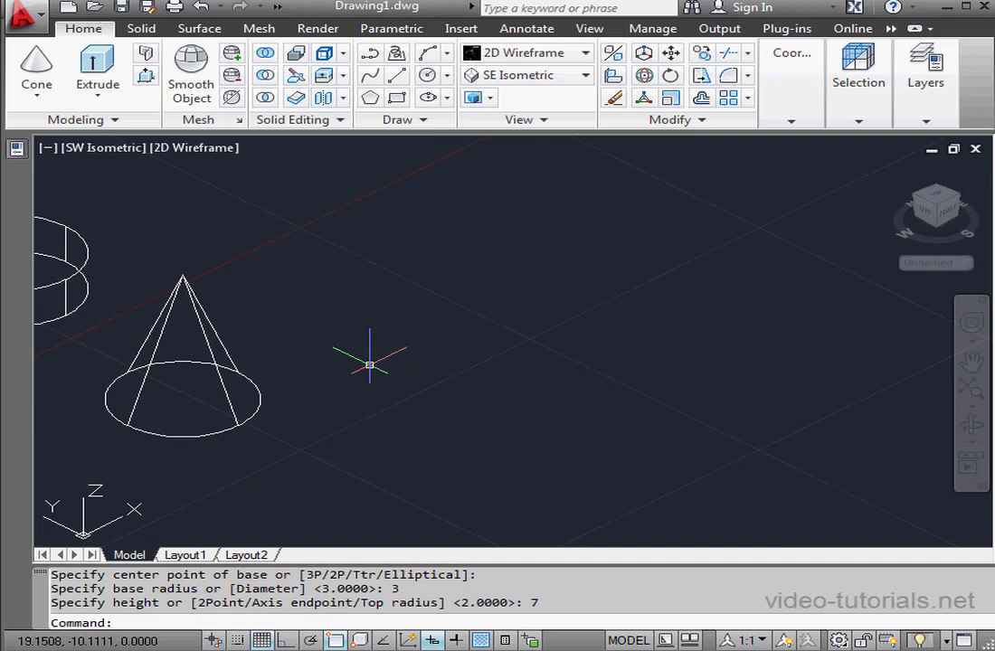
Draw a sphere of radius 5 to the right of the cone
left_click(37, 95)
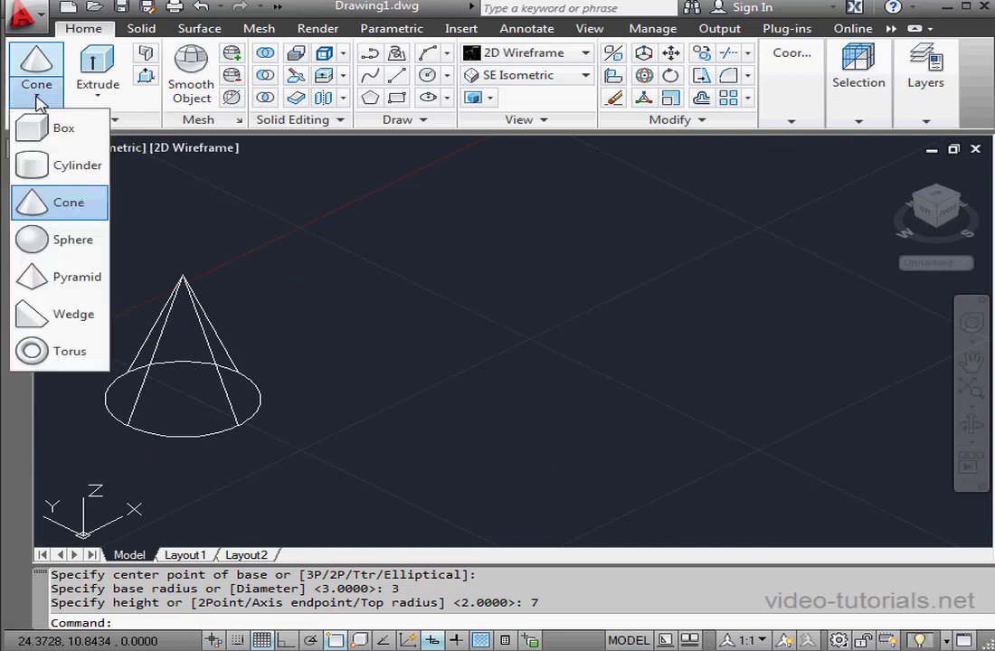
left_click(64, 238)
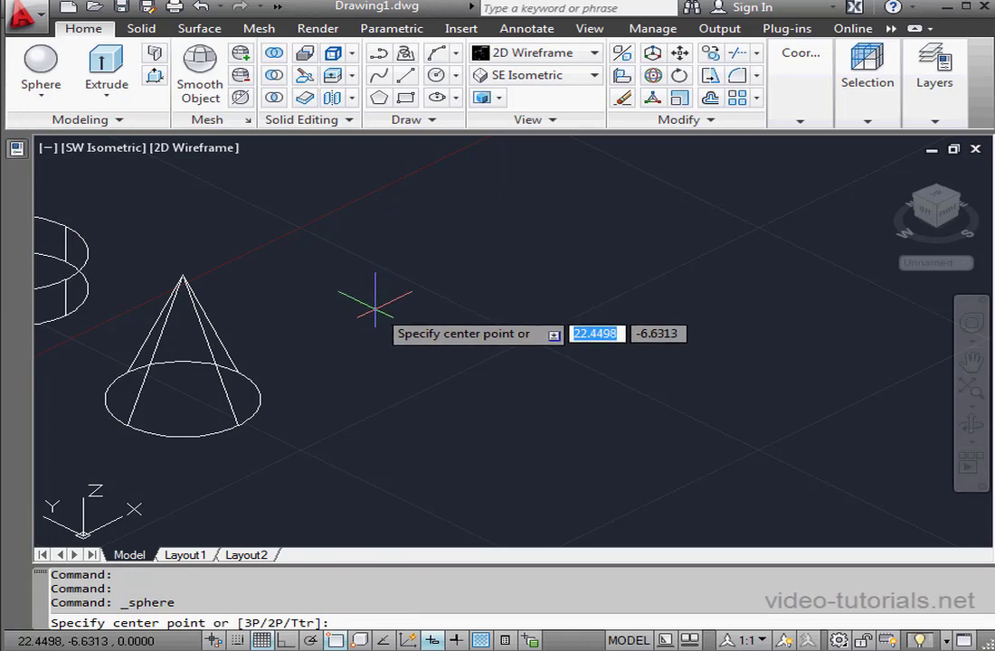
left_click(366, 325)
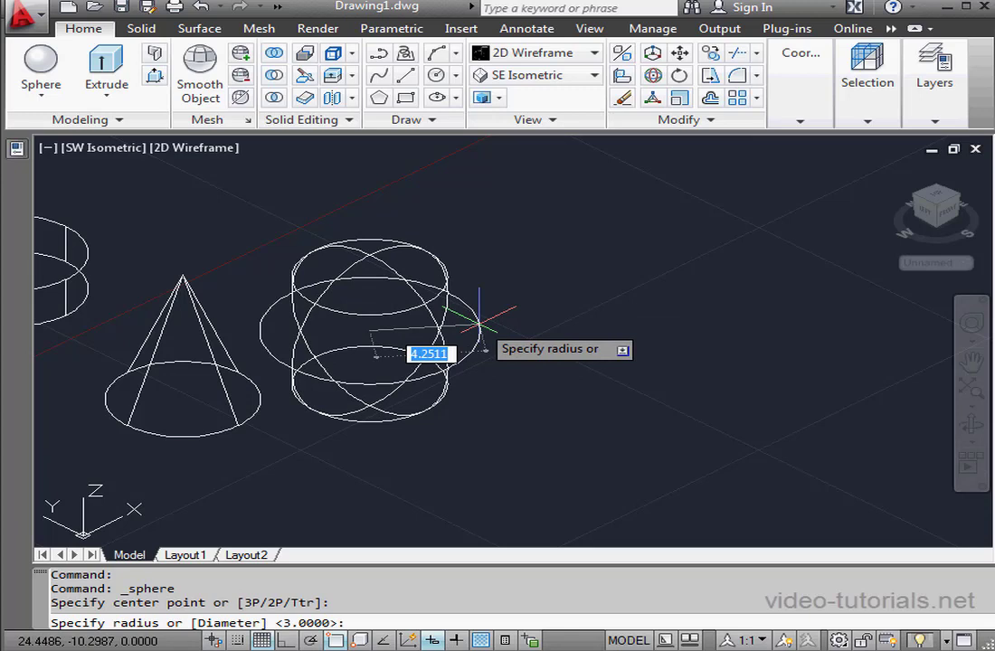
type("5")
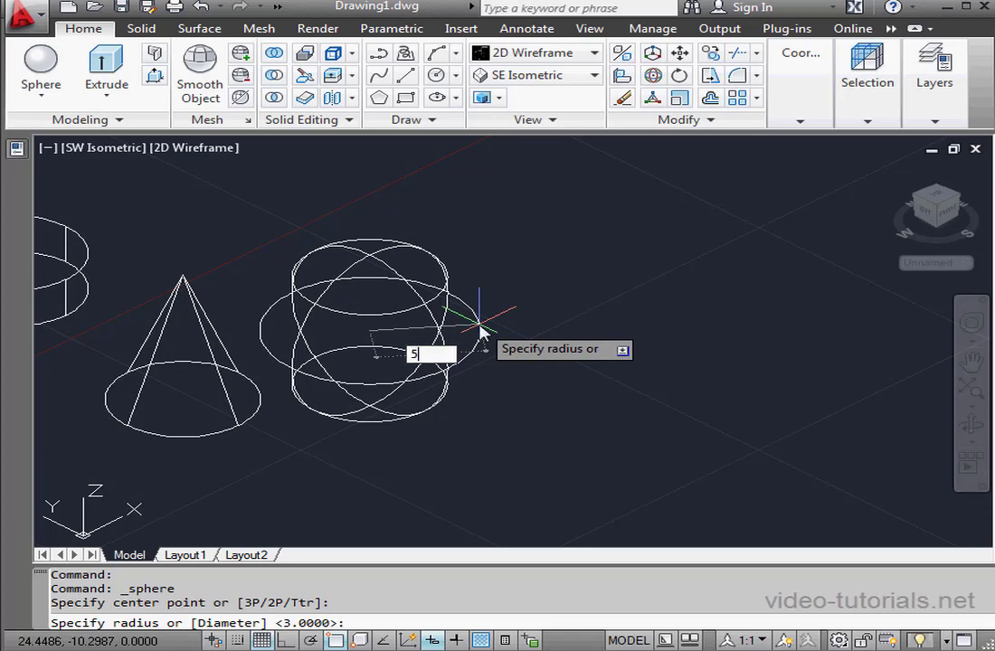
key("Return")
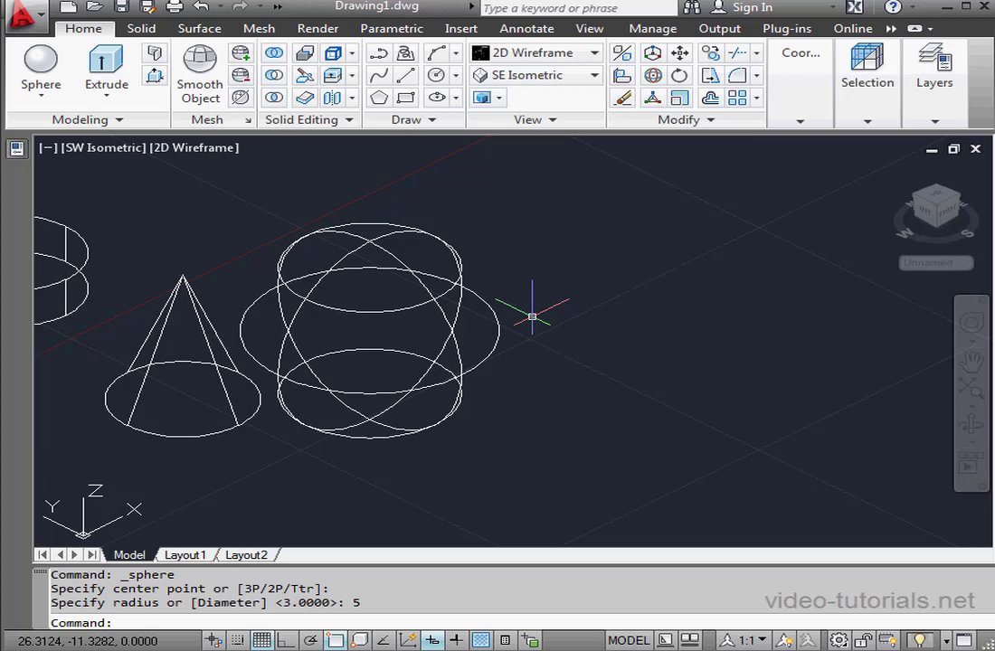
Pan past the sphere, run REGEN with RE, and pan to empty space
middle_click_drag(551, 328, 394, 336)
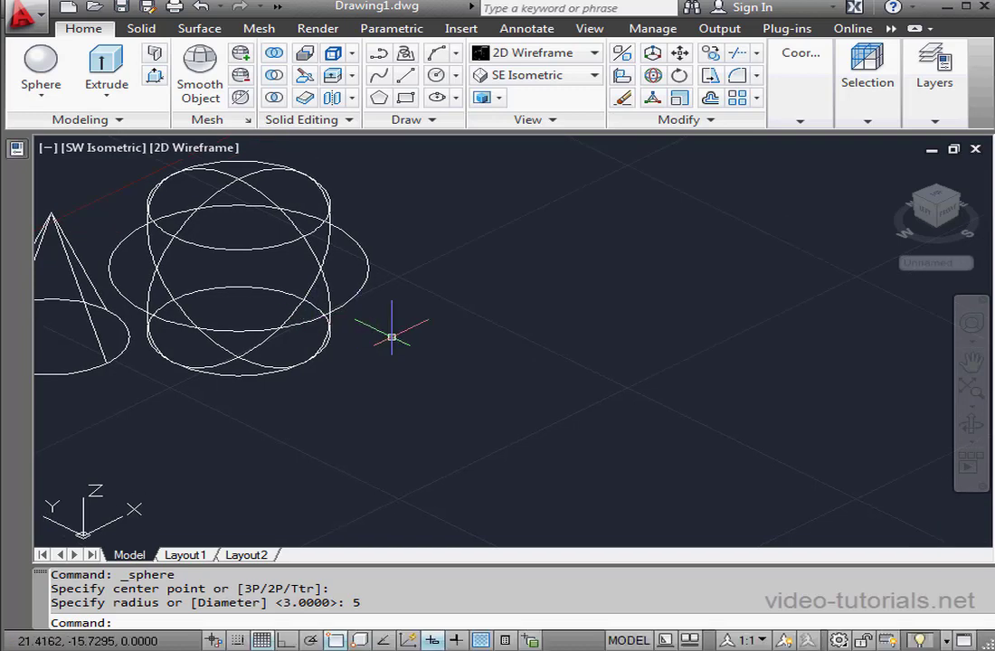
type("RE")
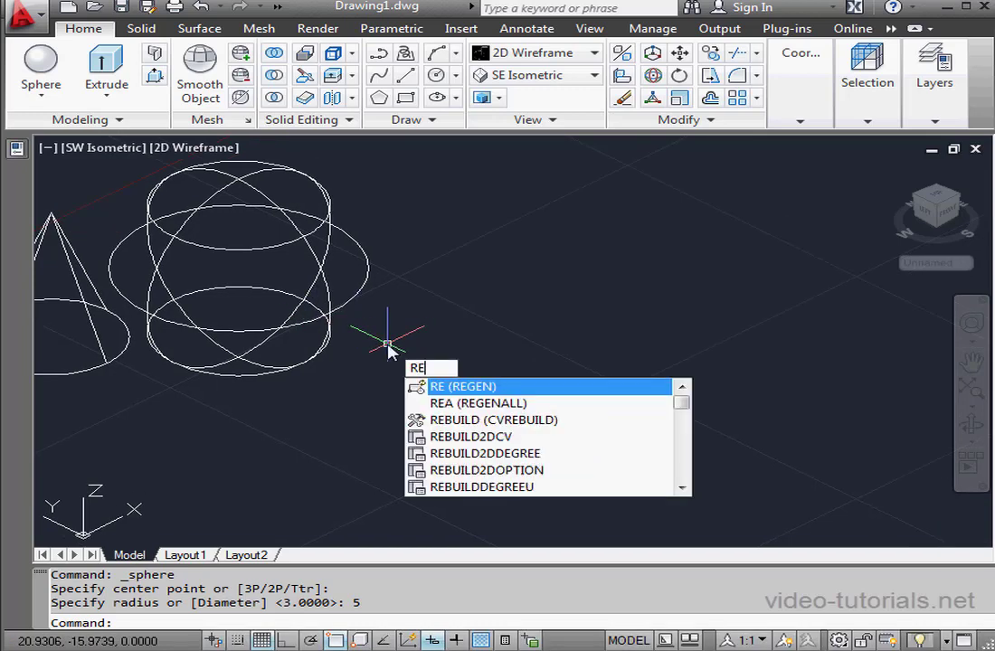
key("Return")
middle_click_drag(386, 343, 202, 323)
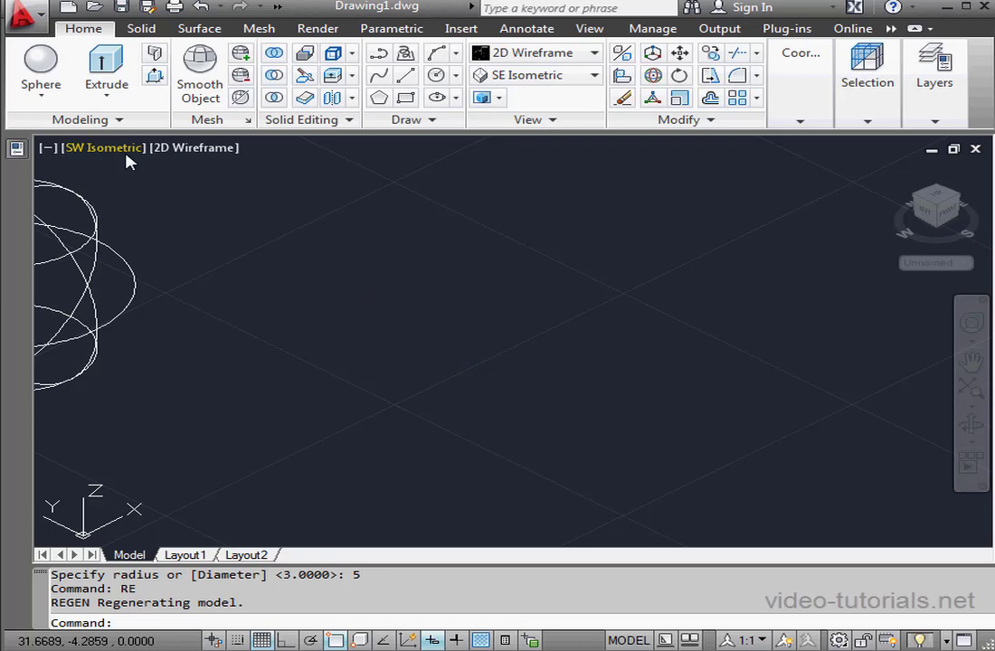
Draw a four-sided pyramid with a clicked base size and height 7 beside the sphere
left_click(40, 95)
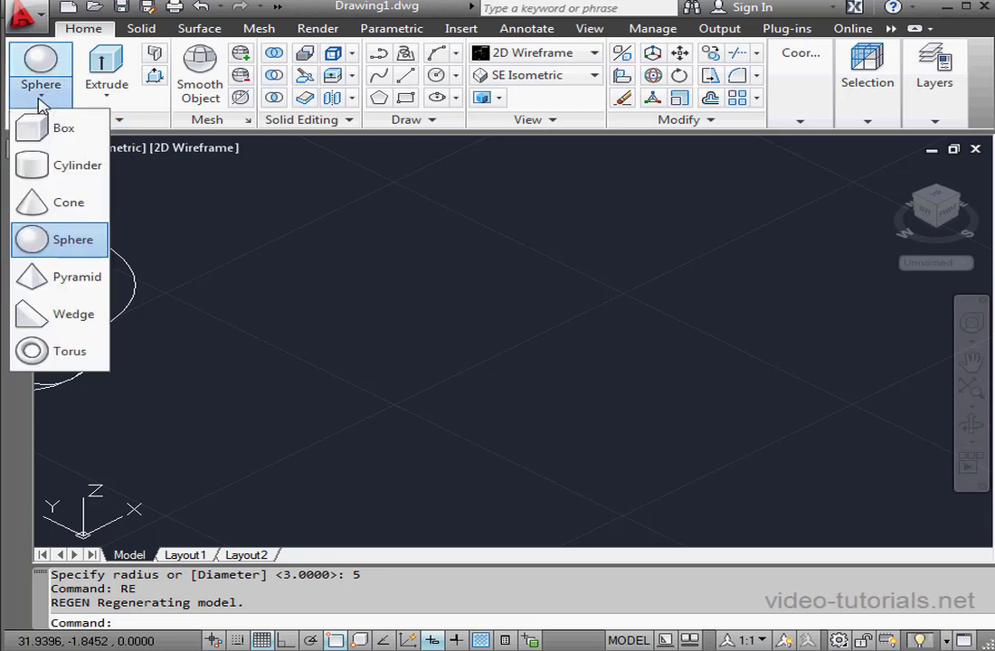
left_click(58, 280)
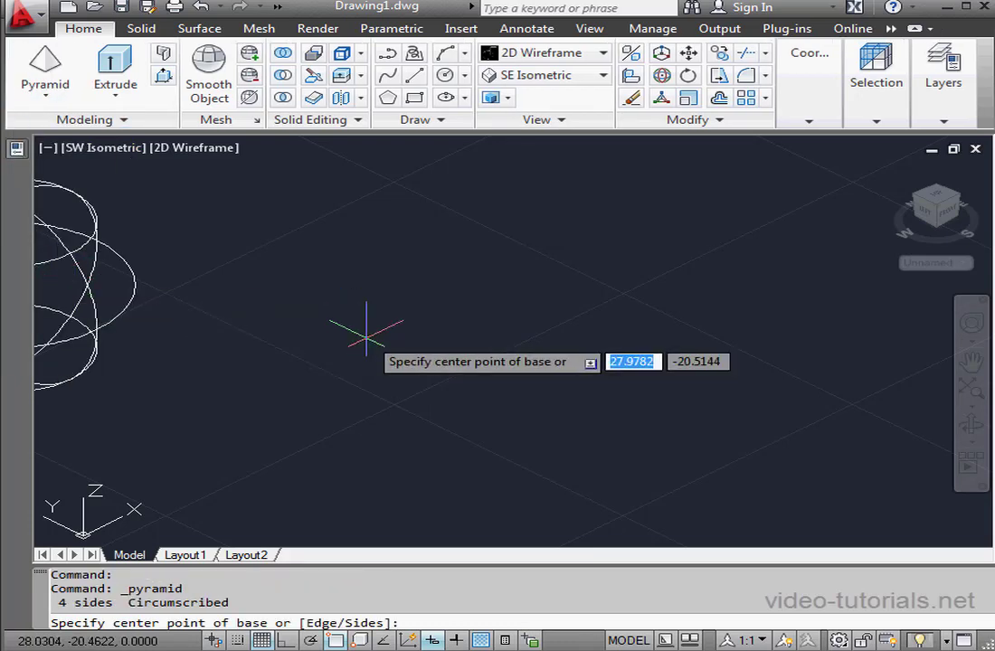
left_click(310, 329)
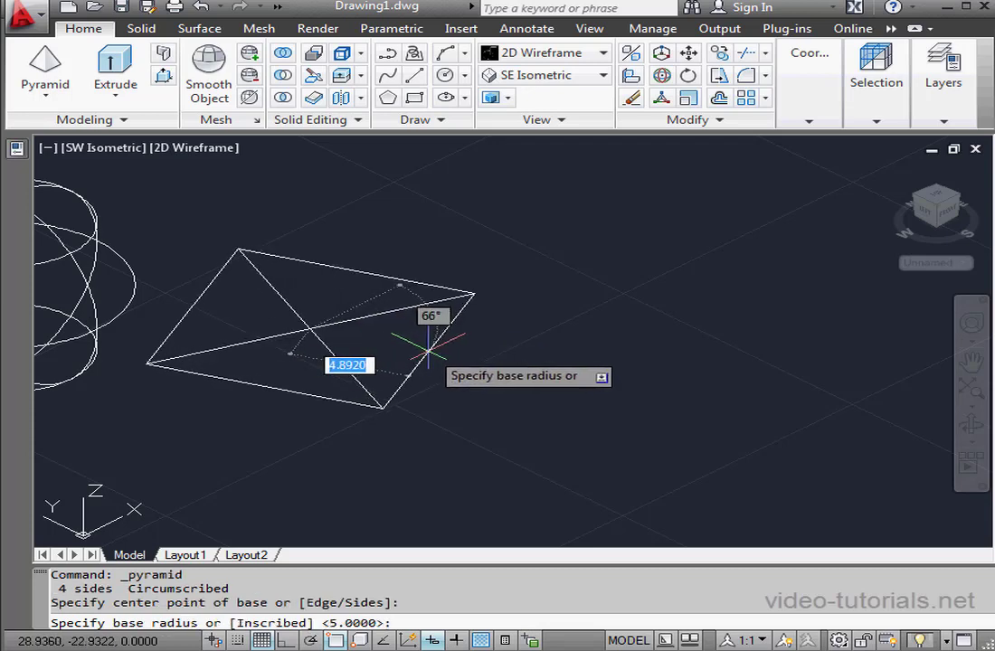
left_click(422, 347)
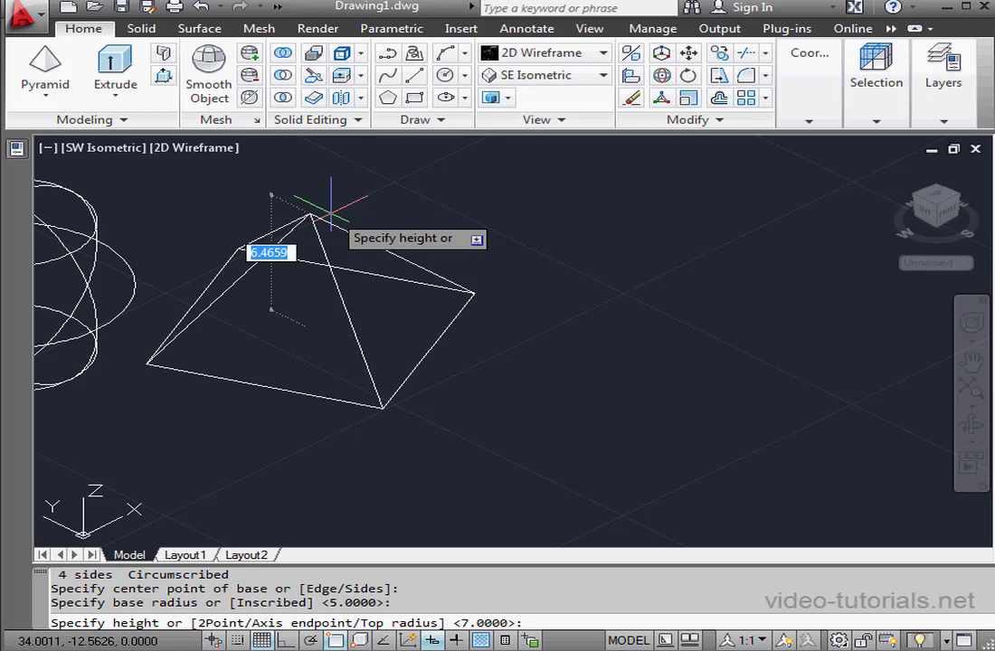
type("7")
key("Return")
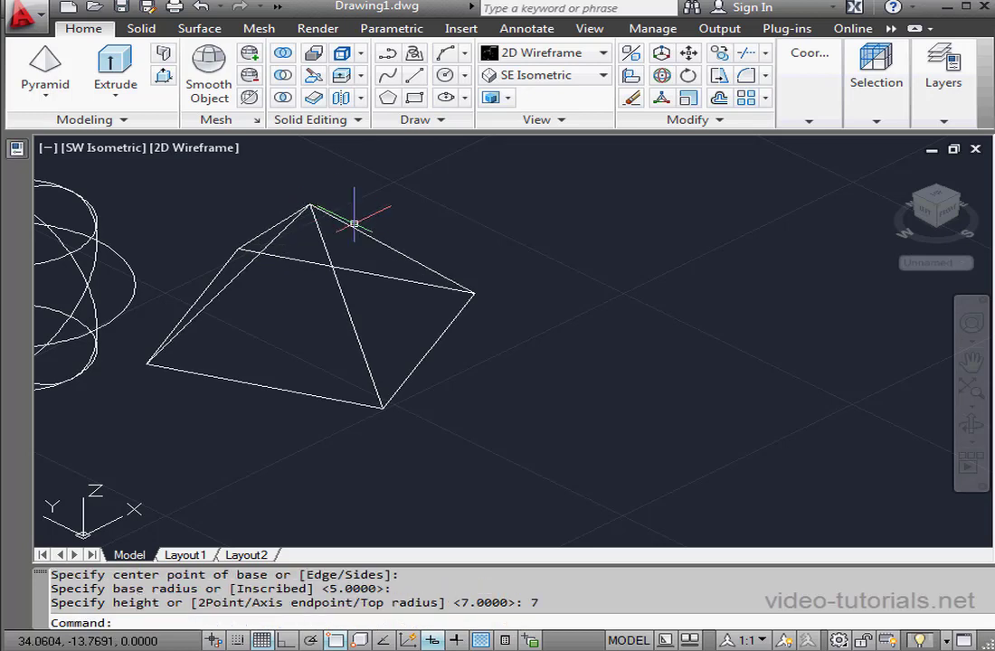
Draw a wedge with two picked base corners right of the pyramid and height 5
left_click(46, 98)
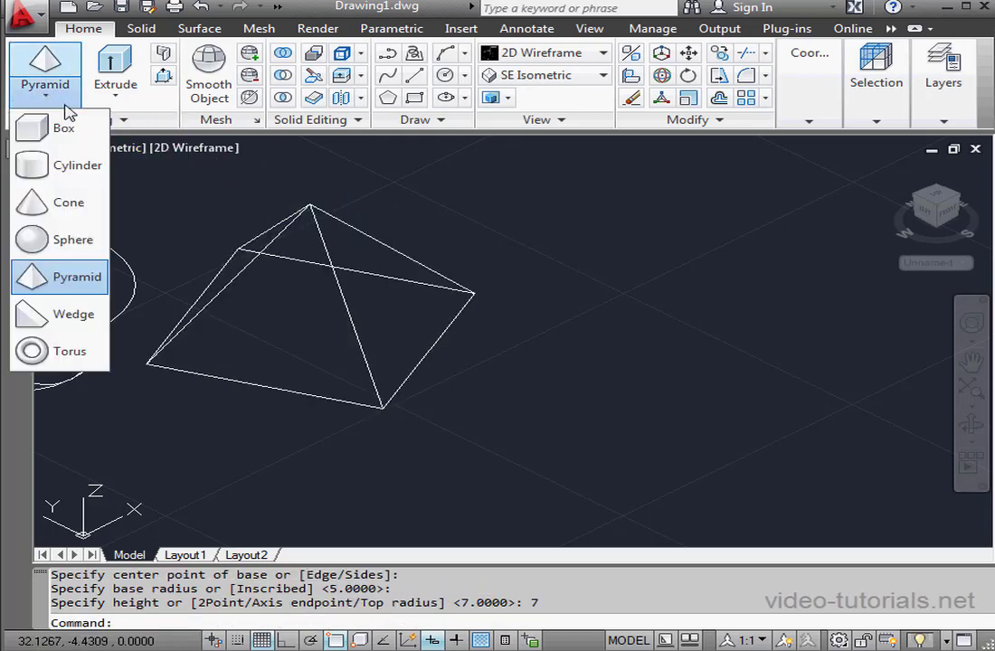
left_click(79, 309)
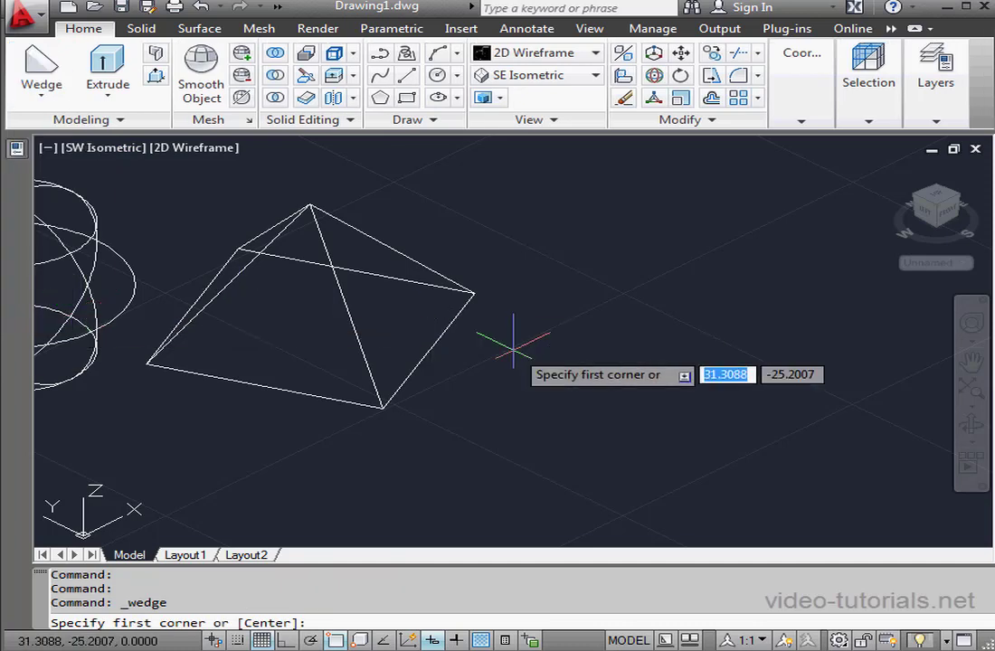
middle_click_drag(540, 370, 325, 329)
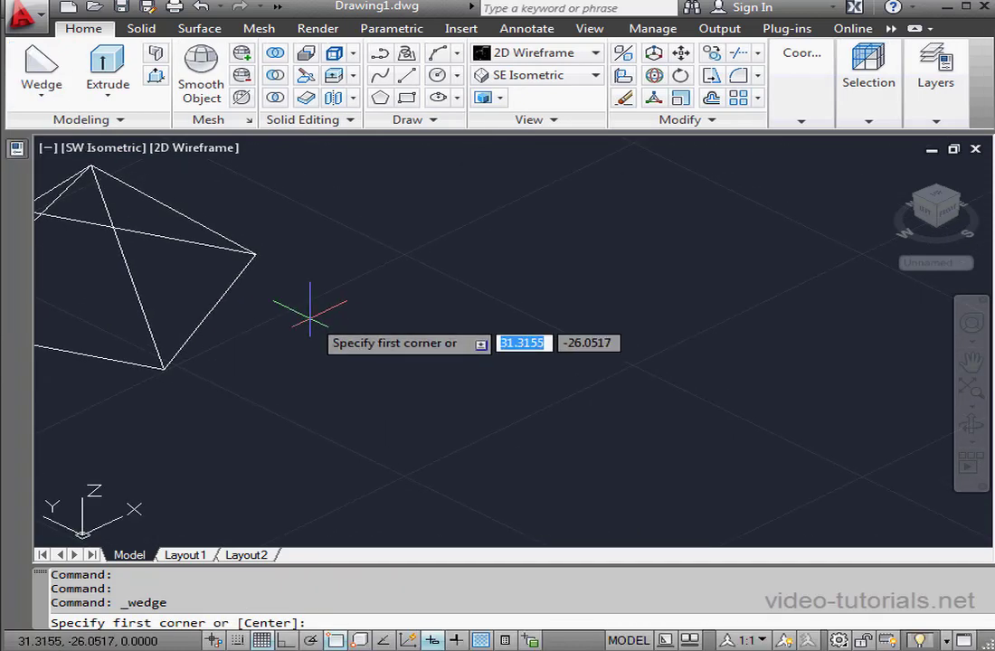
left_click(263, 342)
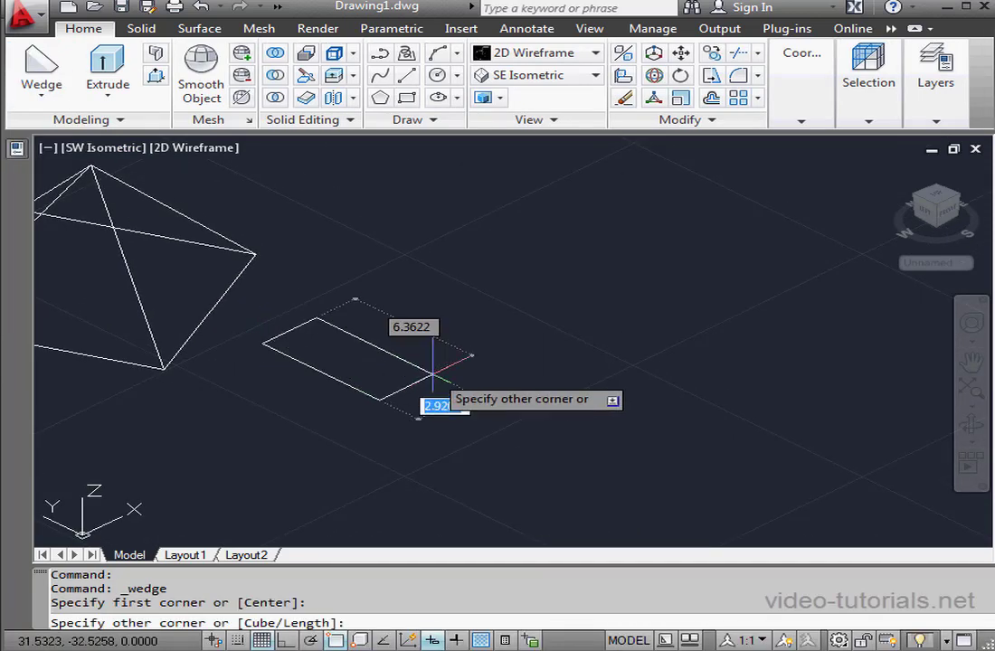
left_click(543, 268)
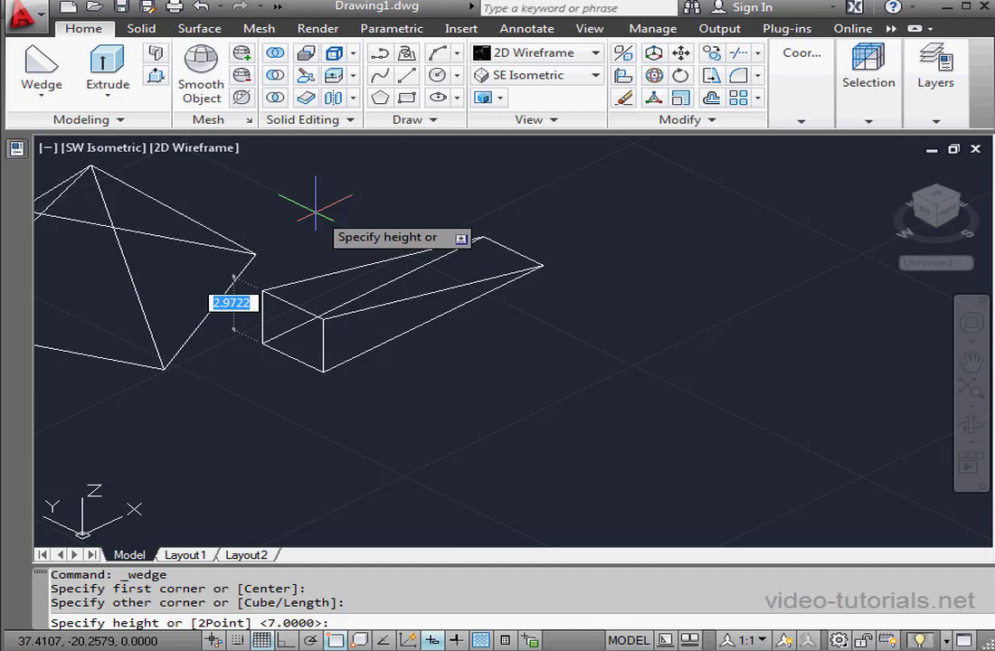
type("5")
key("Return")
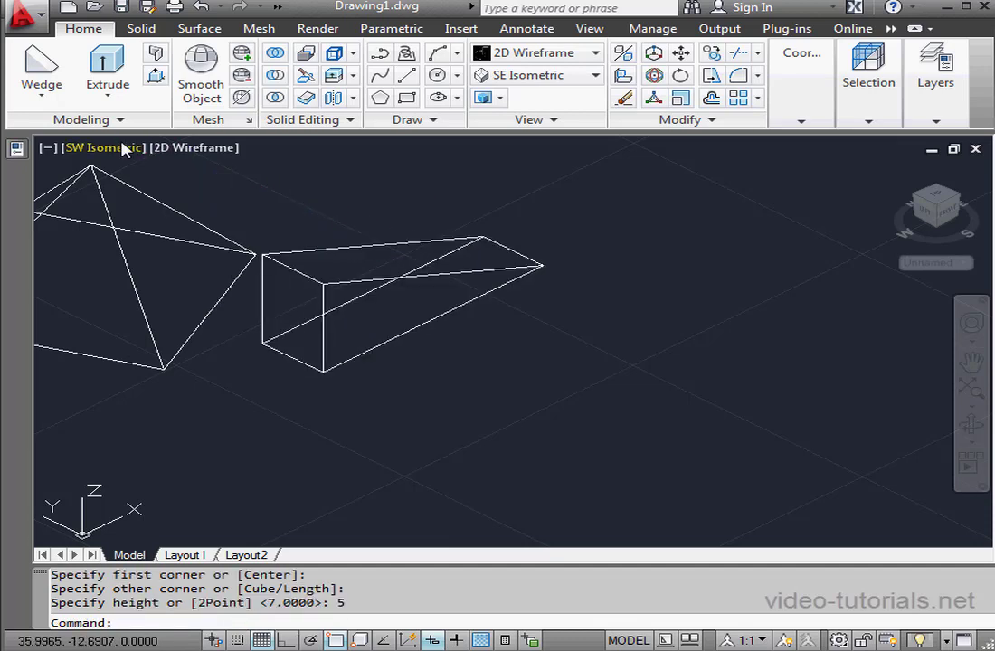
left_click(41, 96)
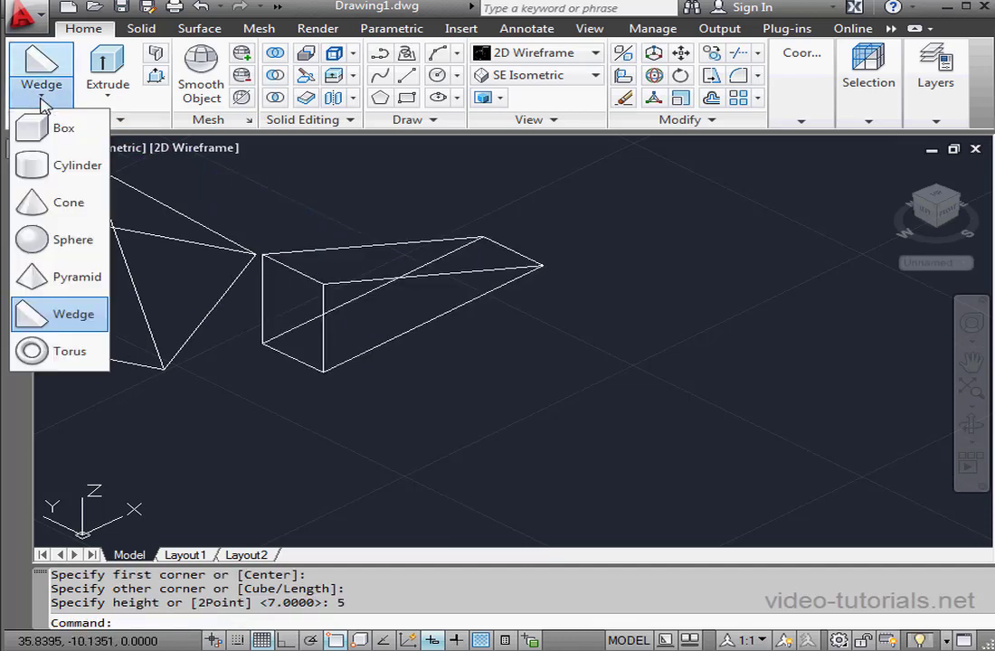
Create a torus below the wedge, picking its centre, ring radius and tube radius on screen
left_click(55, 352)
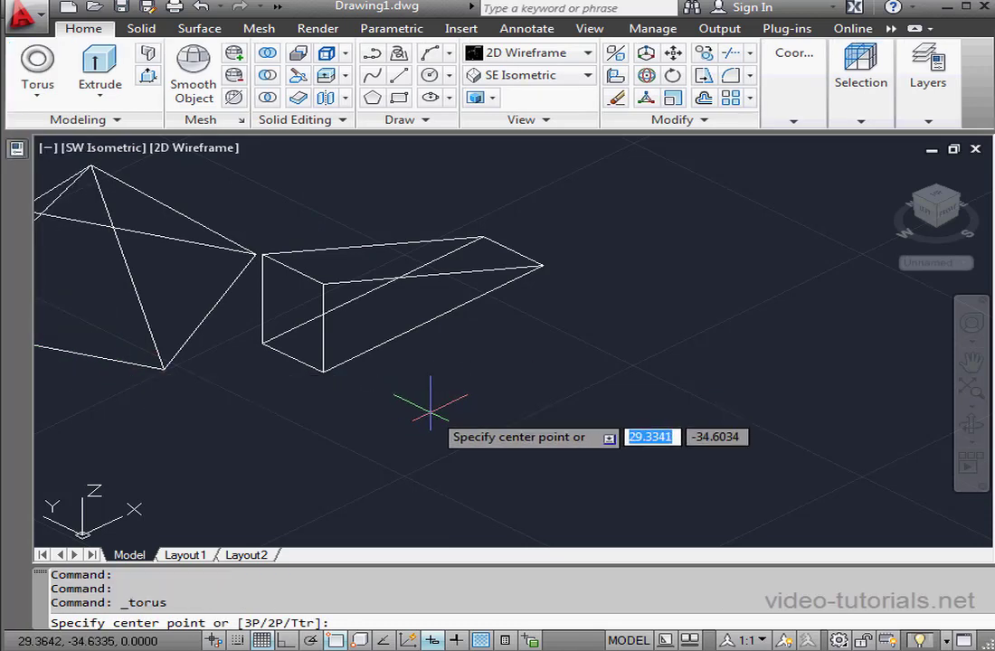
left_click(572, 389)
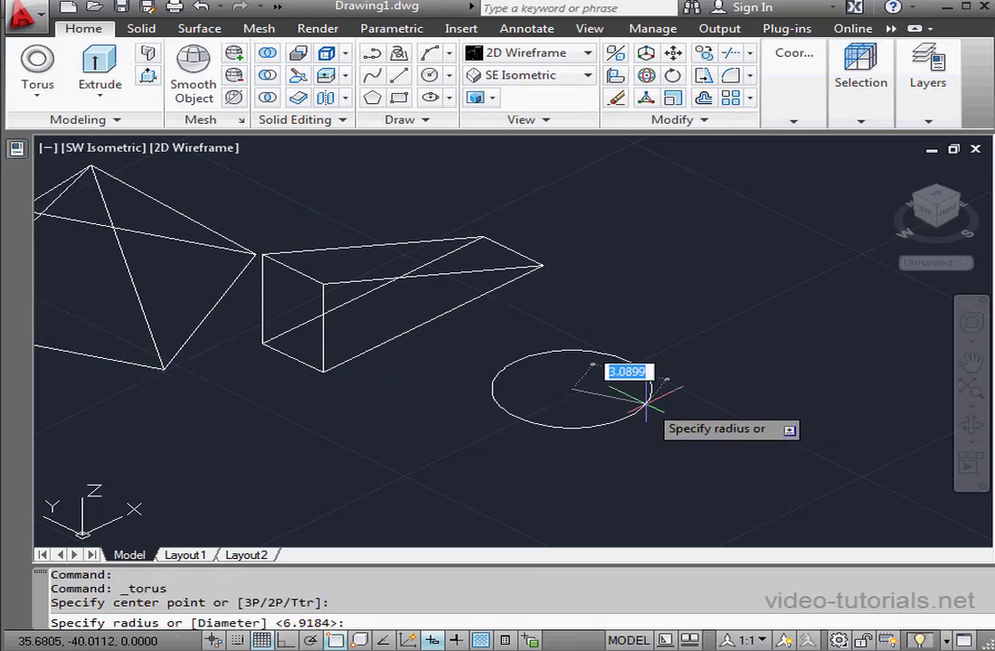
left_click(698, 374)
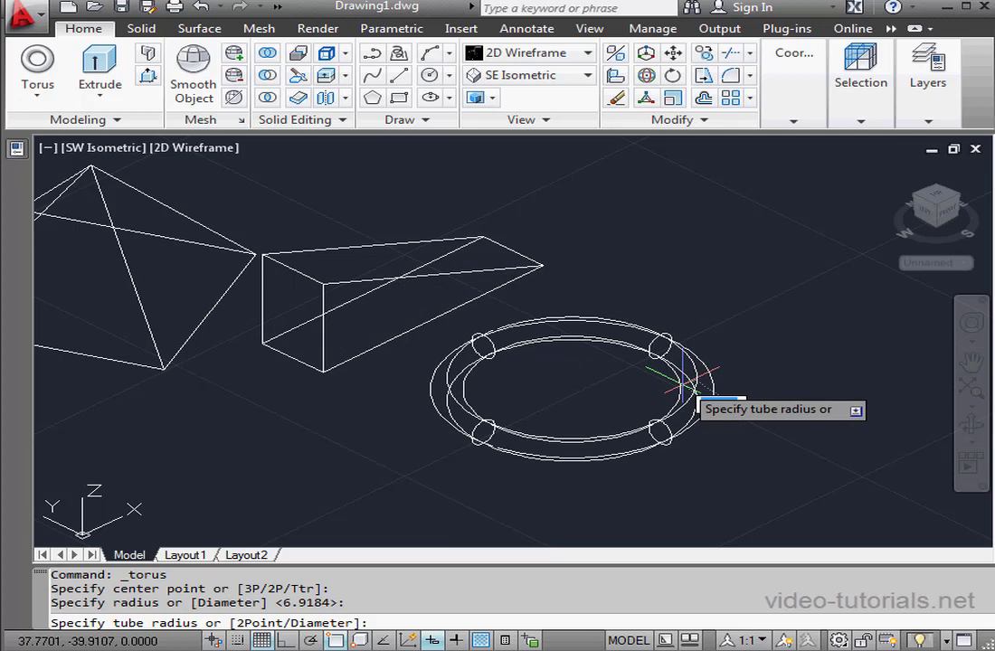
left_click(694, 385)
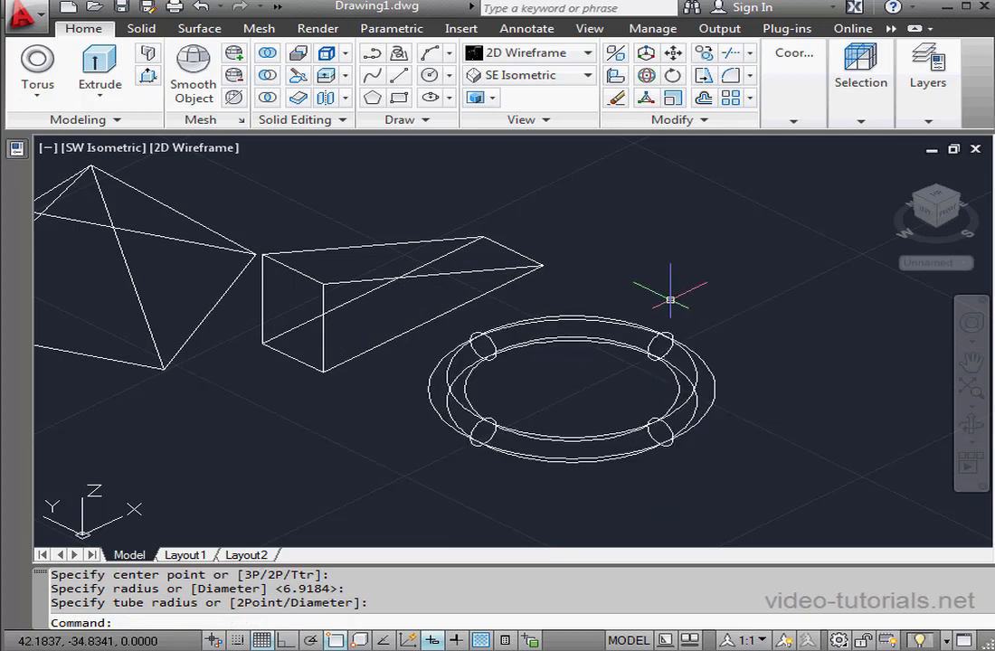